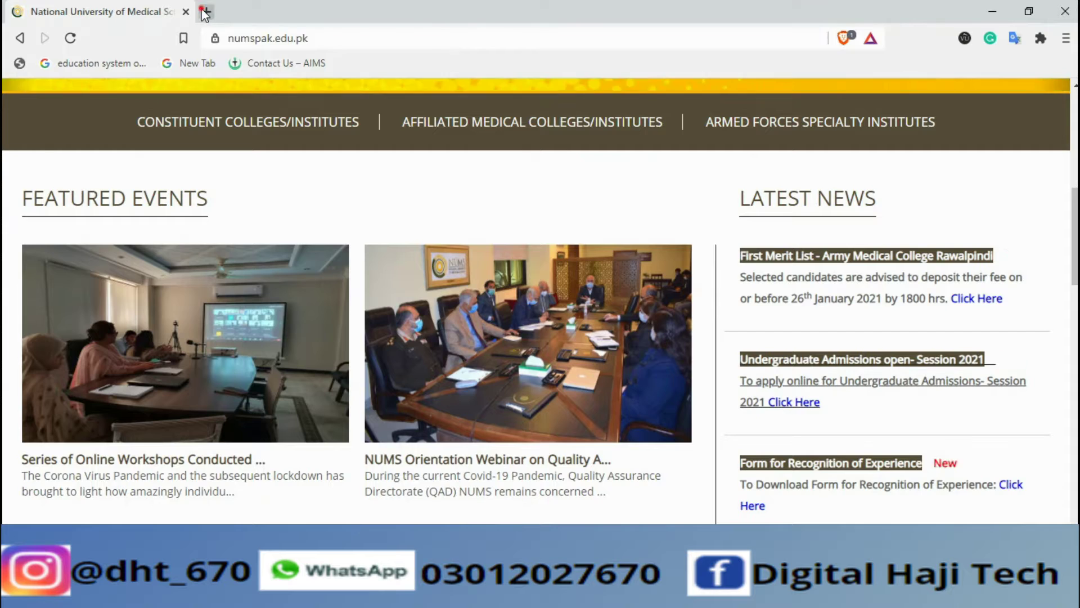
# Load numspak.edu.pk in a new browser tab and close the old tab of the same site
pyautogui.write('NUmspak.edu.pk')
pyautogui.press('End')
pyautogui.press('Return')
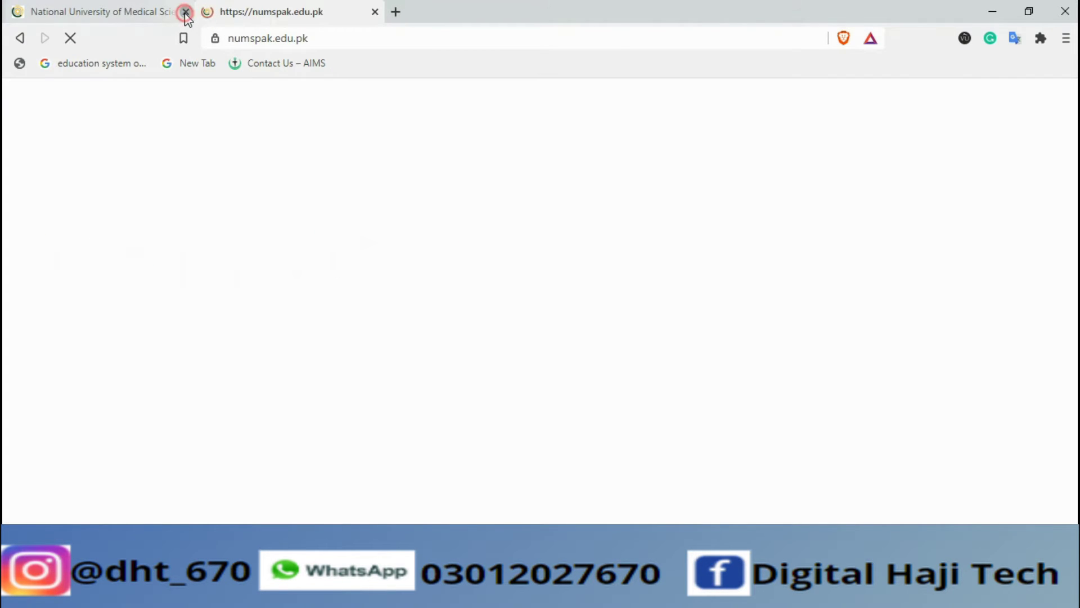
pyautogui.click(186, 12)
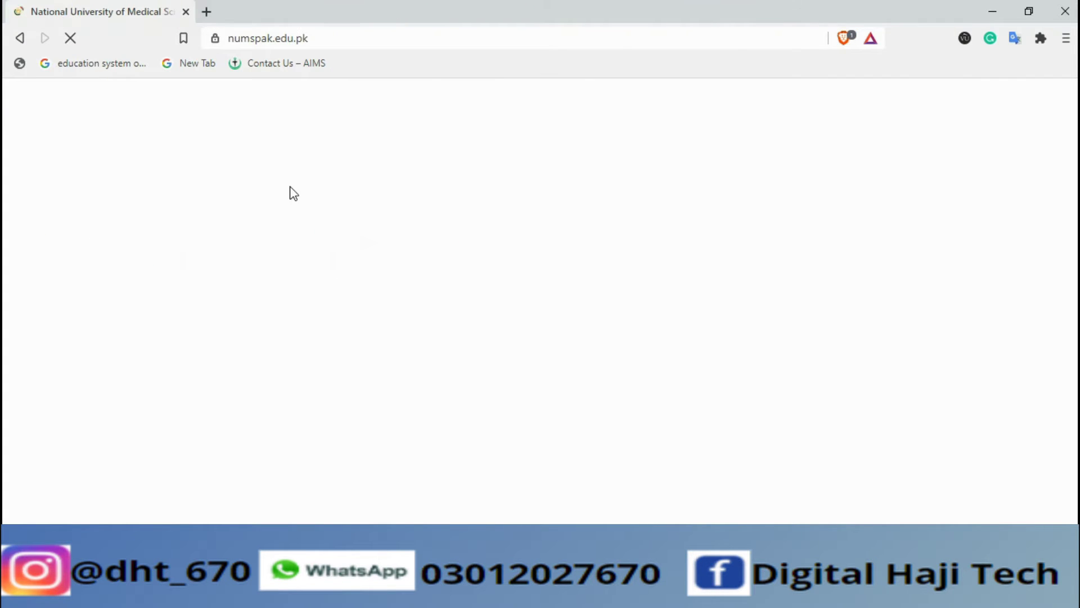
# Open the Undergraduate Admissions Session 2021 news item and review its program details, merit formula, schedule and entry test pattern
pyautogui.scroll(-5, 720, 402)
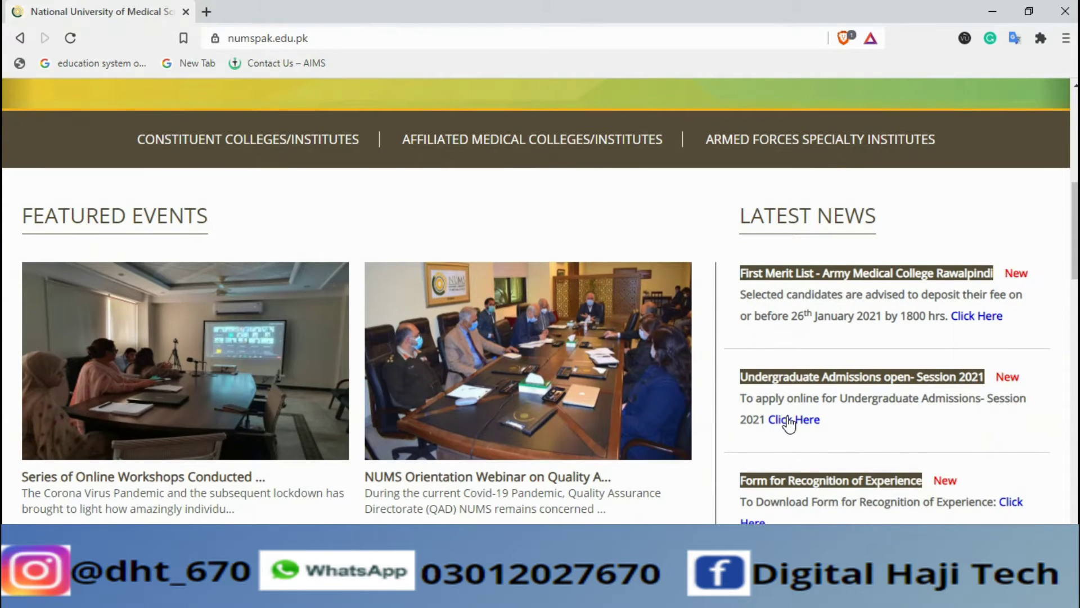
pyautogui.click(787, 420)
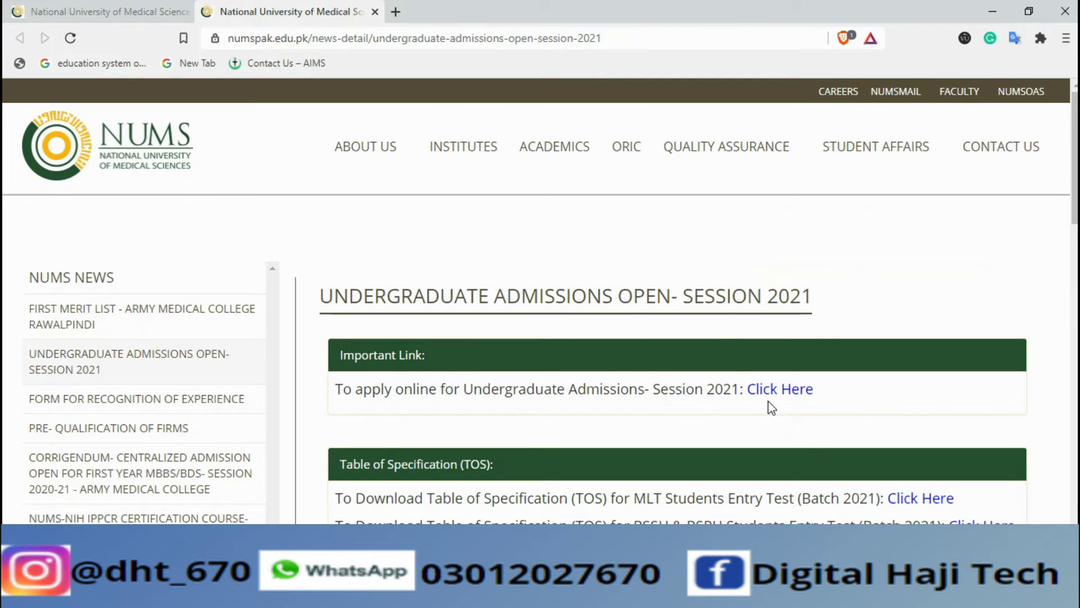
pyautogui.scroll(-15, 583, 291)
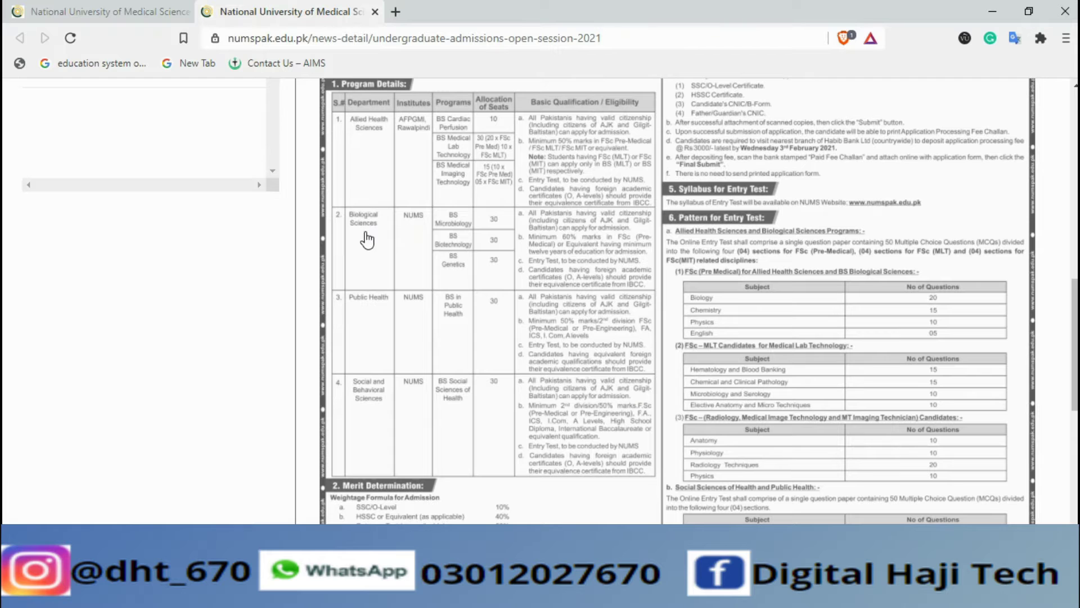
pyautogui.scroll(-2, 366, 338)
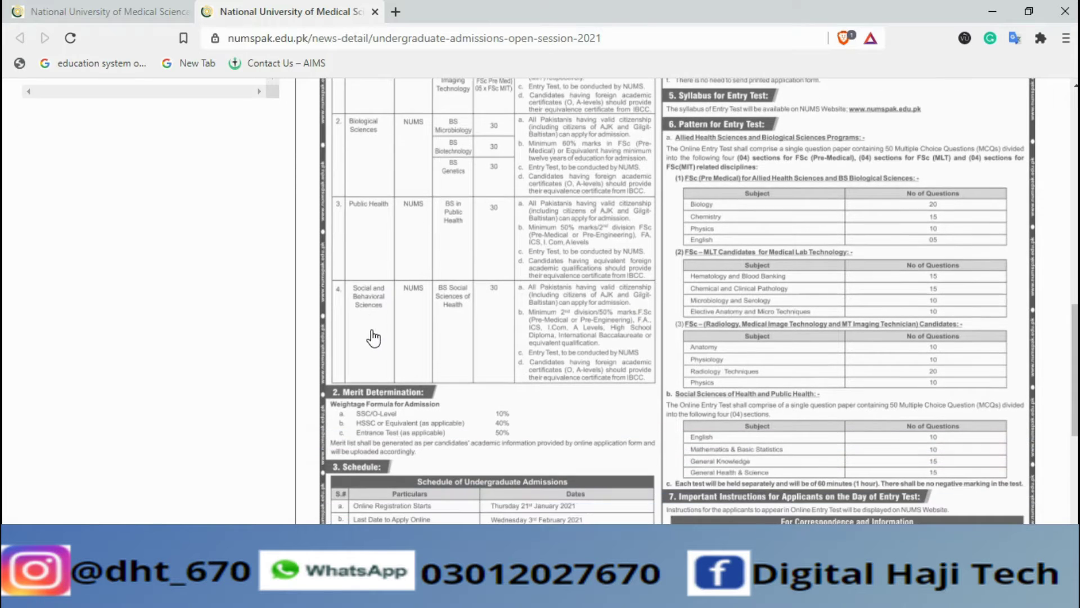
pyautogui.scroll(-5, 365, 339)
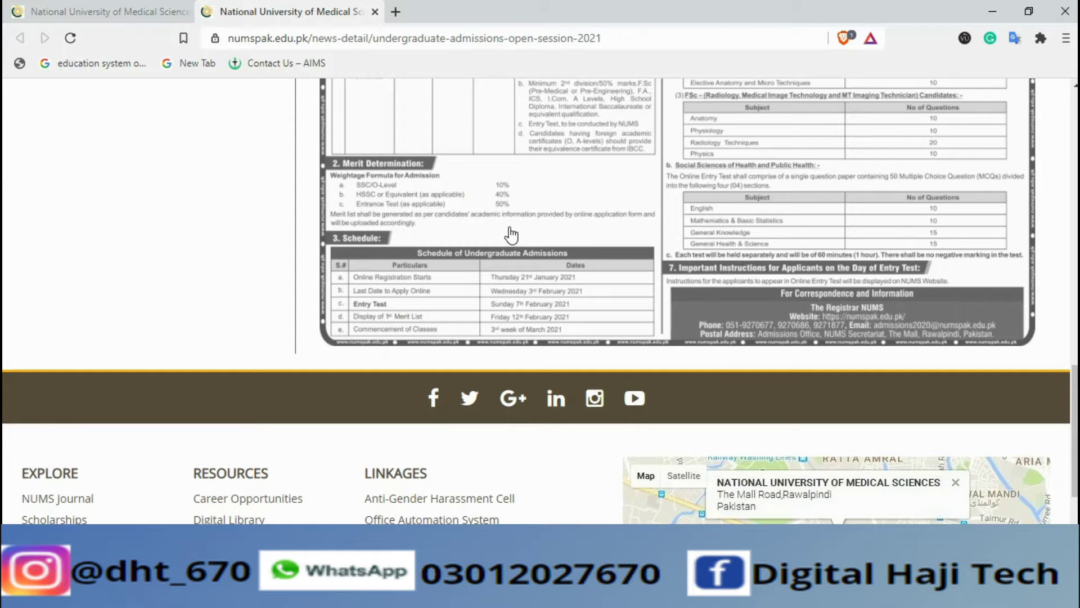
pyautogui.scroll(5, 514, 264)
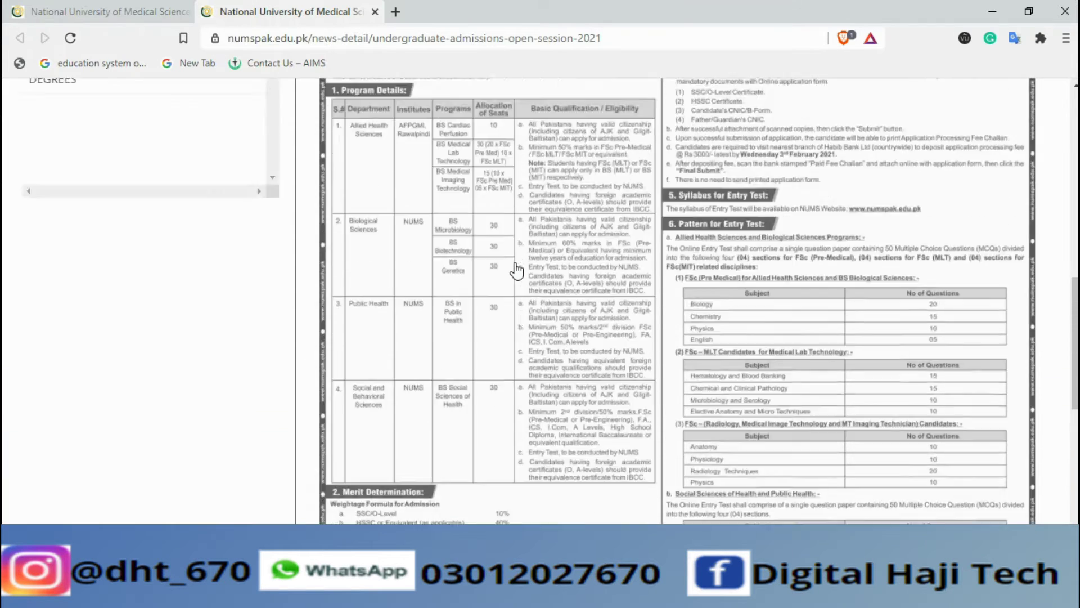
pyautogui.scroll(10, 516, 271)
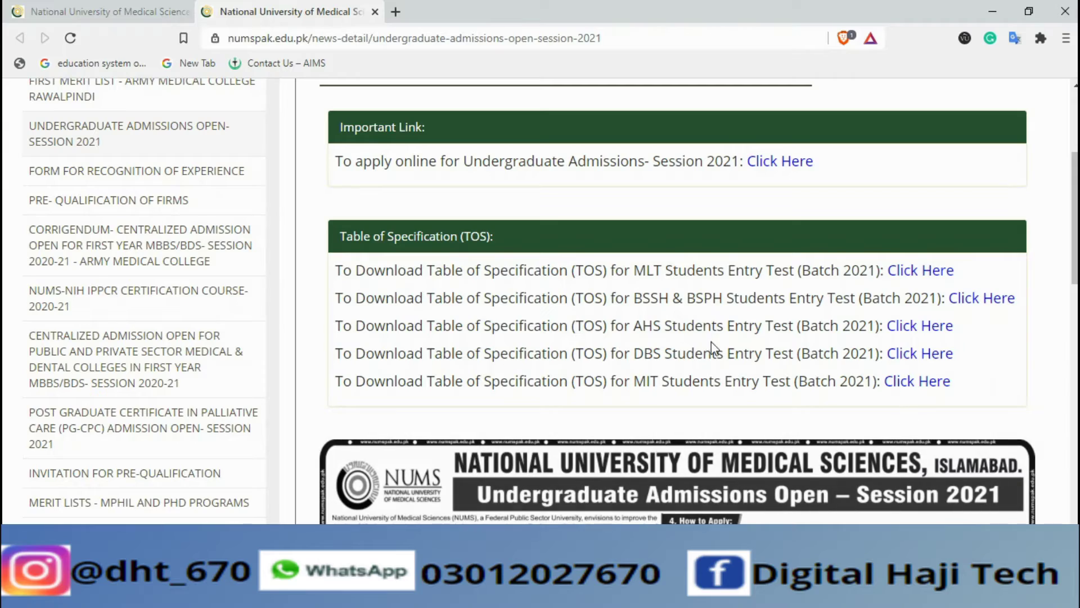
pyautogui.scroll(-15, 708, 342)
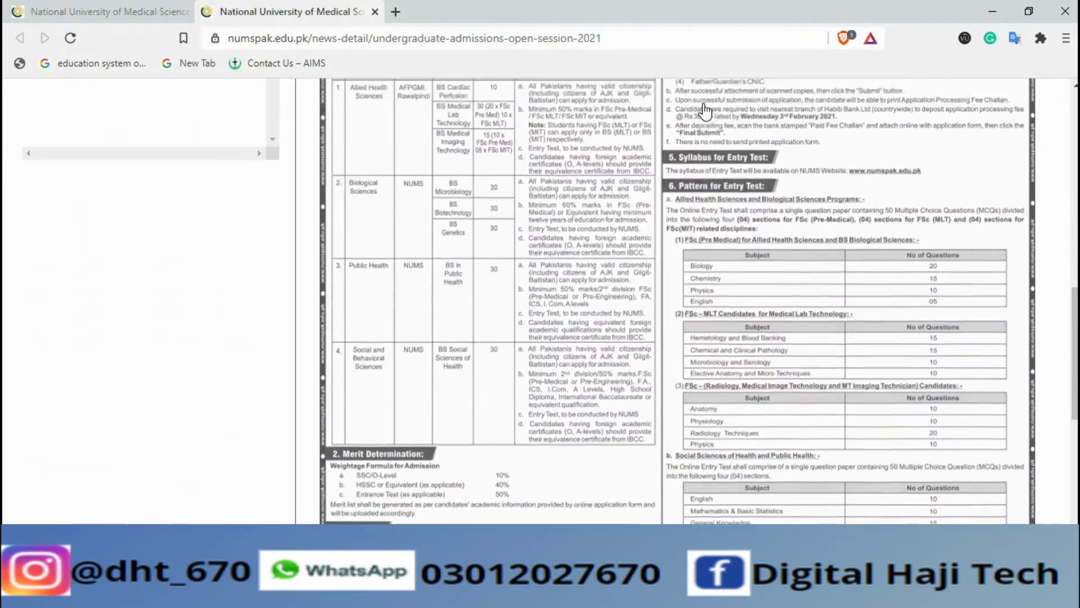
pyautogui.scroll(15, 746, 336)
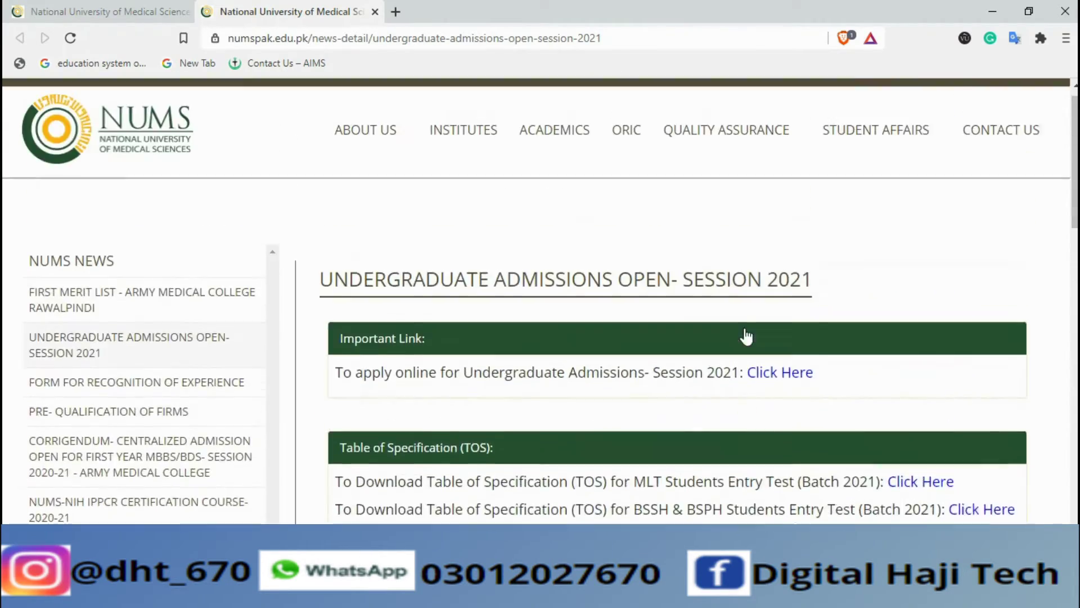
# Go to the online application page for Undergraduate Admissions Session 2021 and view the new candidate registration form
pyautogui.click(769, 390)
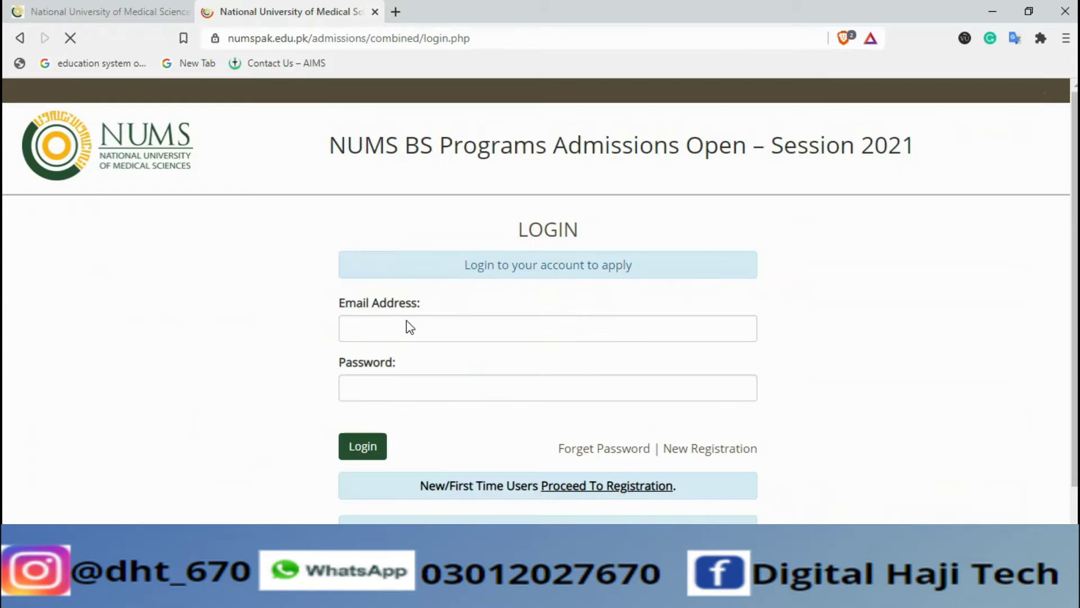
pyautogui.scroll(-2, 443, 381)
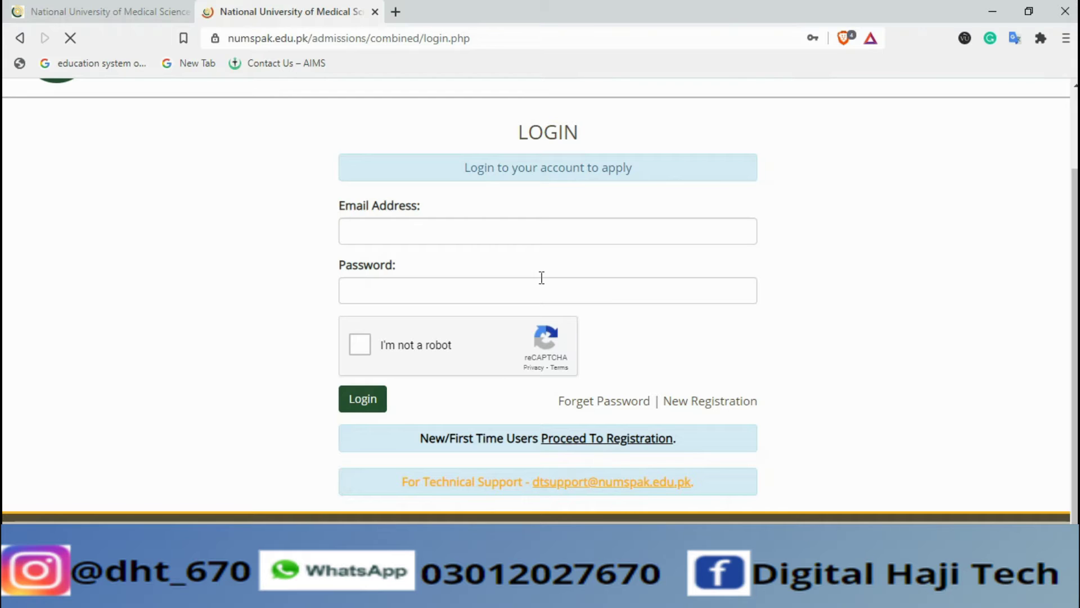
pyautogui.tripleClick(688, 419)
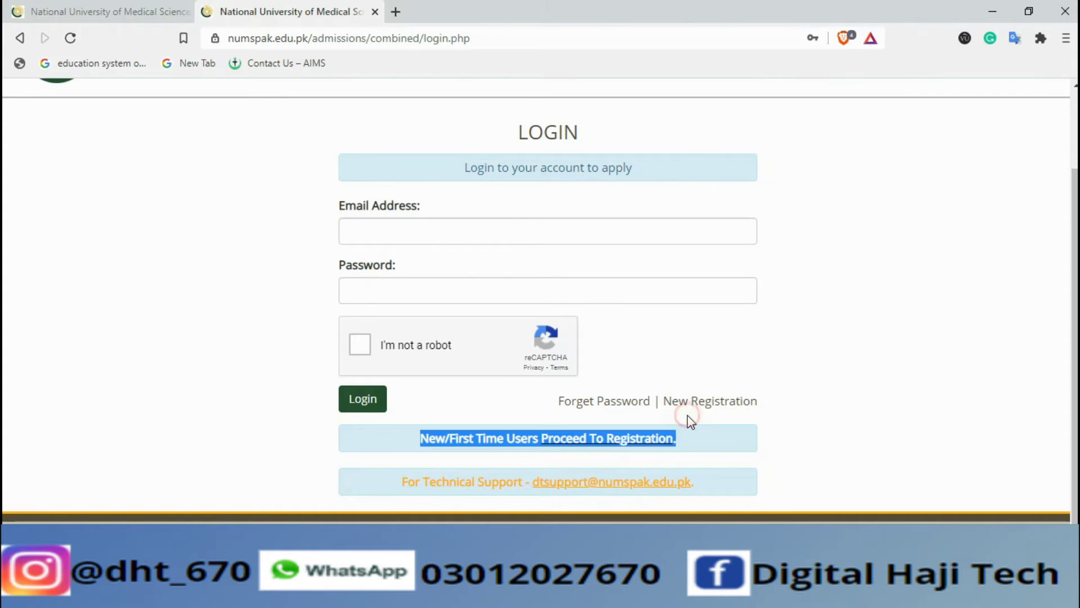
pyautogui.click(687, 410)
pyautogui.click(686, 401)
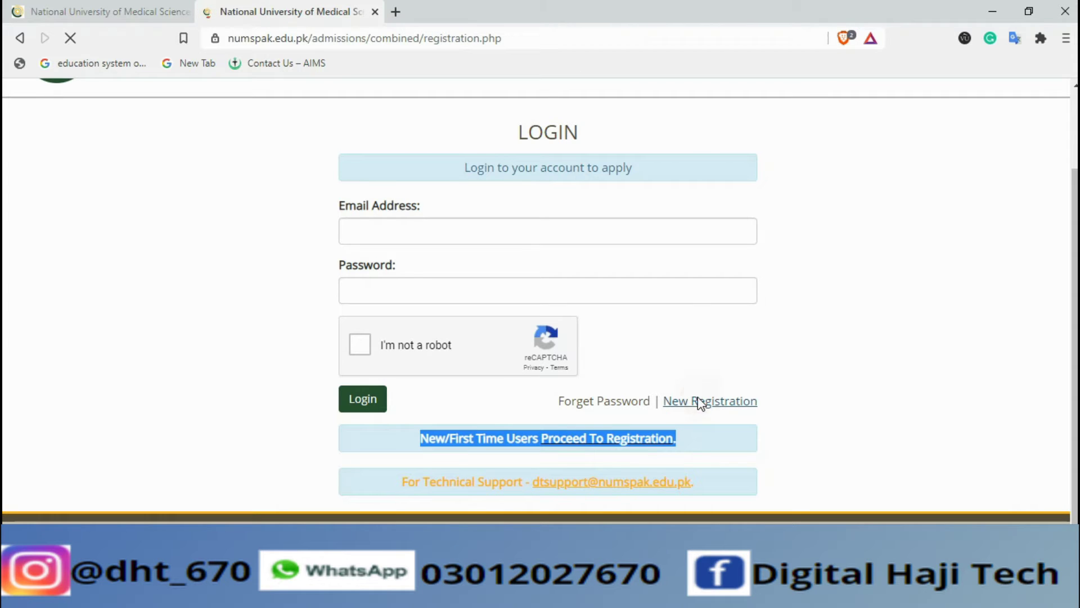
pyautogui.scroll(-3, 517, 350)
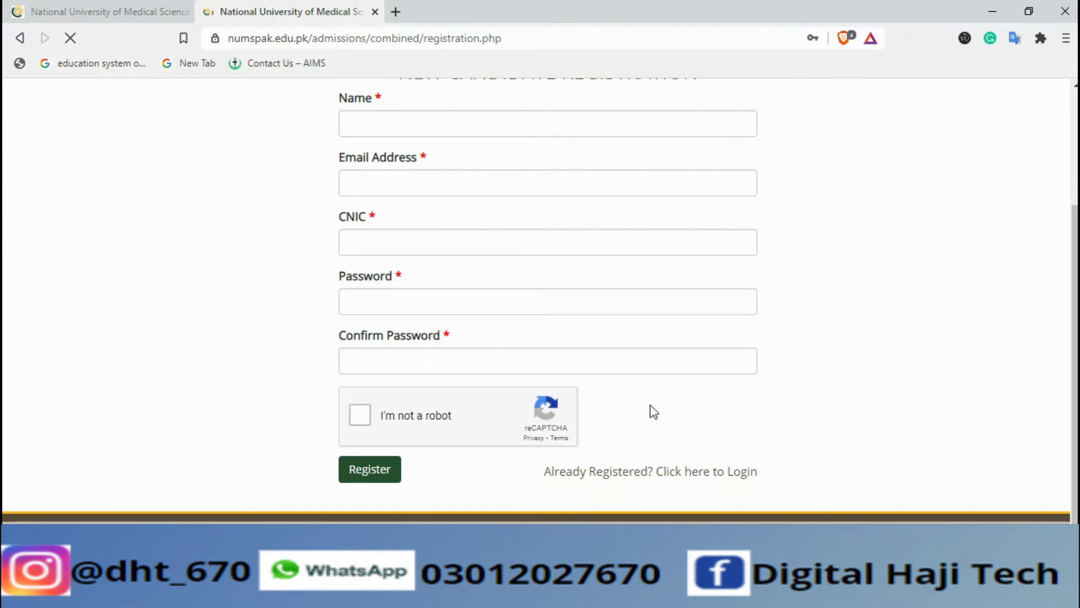
# Return to the login page for registered candidates and fill in the saved account e-mail and password
pyautogui.click(728, 473)
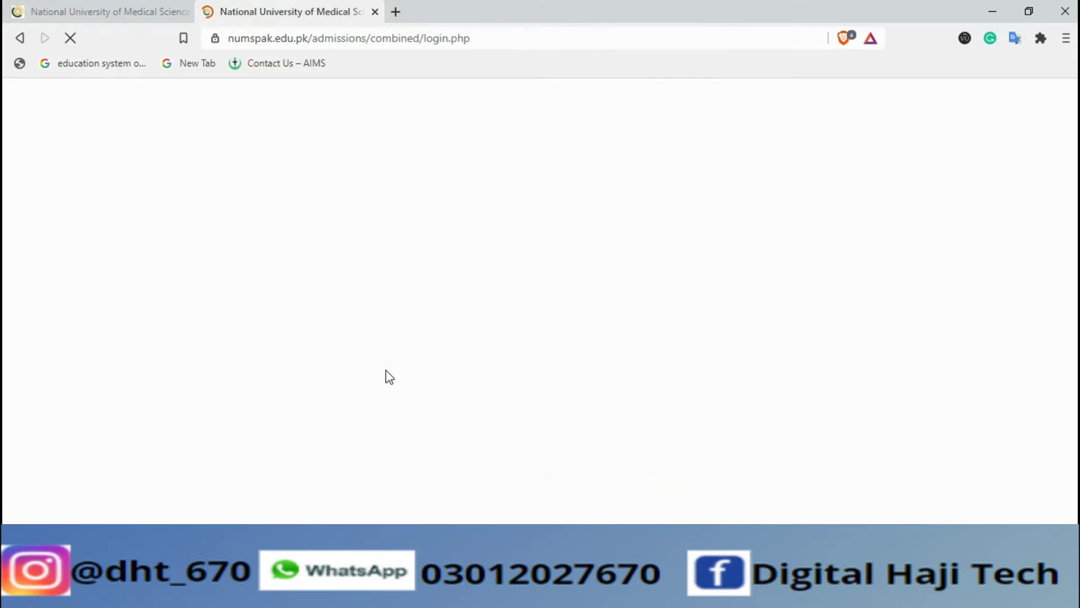
pyautogui.click(374, 333)
pyautogui.click(379, 370)
# Solve the reCAPTCHA by selecting all images with bicycles, and log in to the account
pyautogui.click(367, 436)
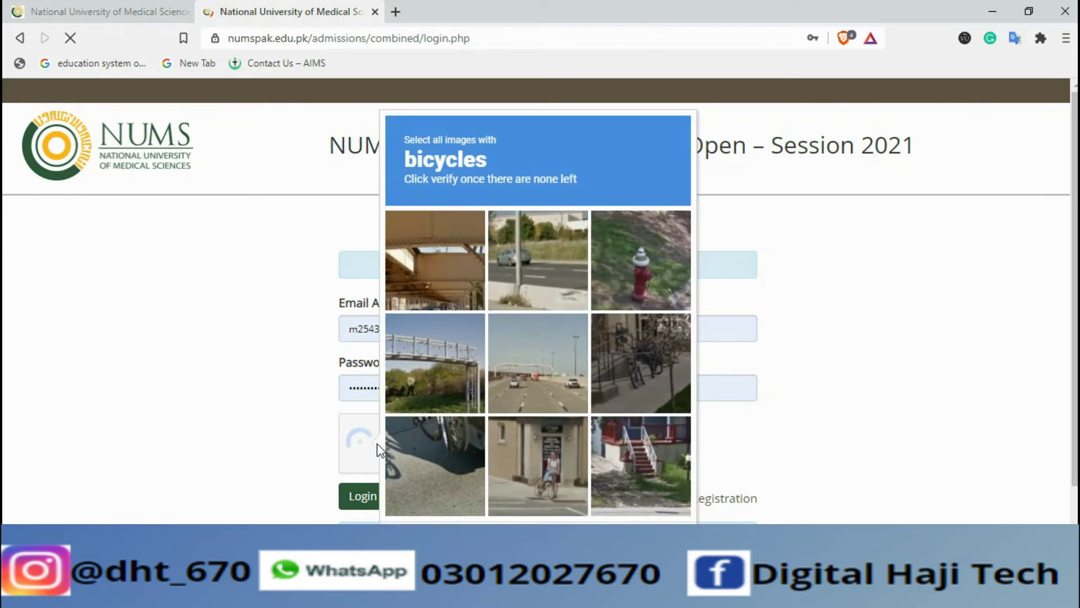
pyautogui.click(558, 455)
pyautogui.click(456, 455)
pyautogui.click(644, 393)
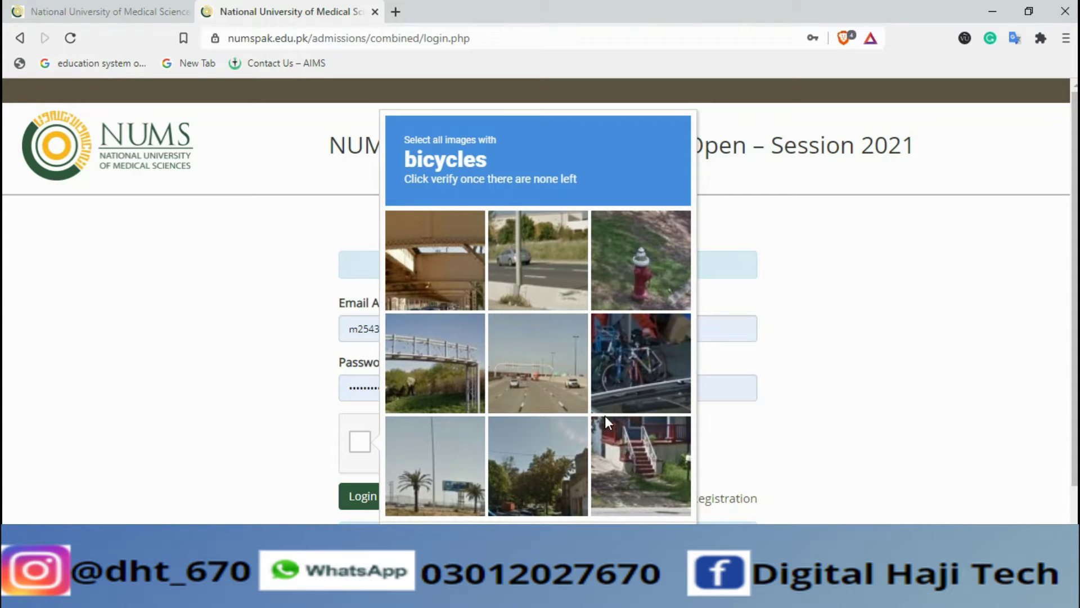
pyautogui.click(628, 383)
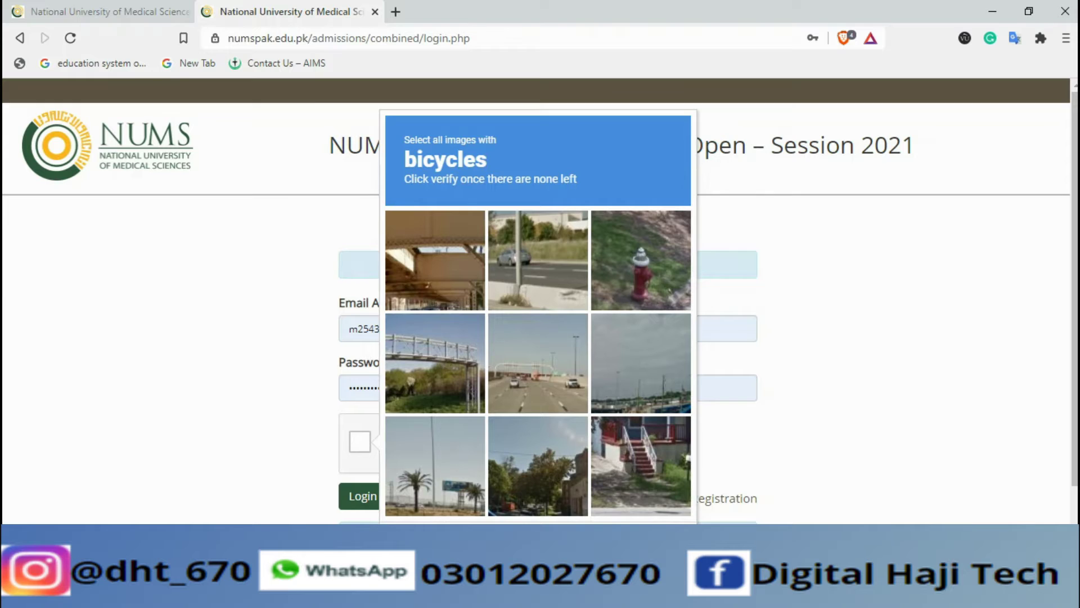
pyautogui.click(376, 502)
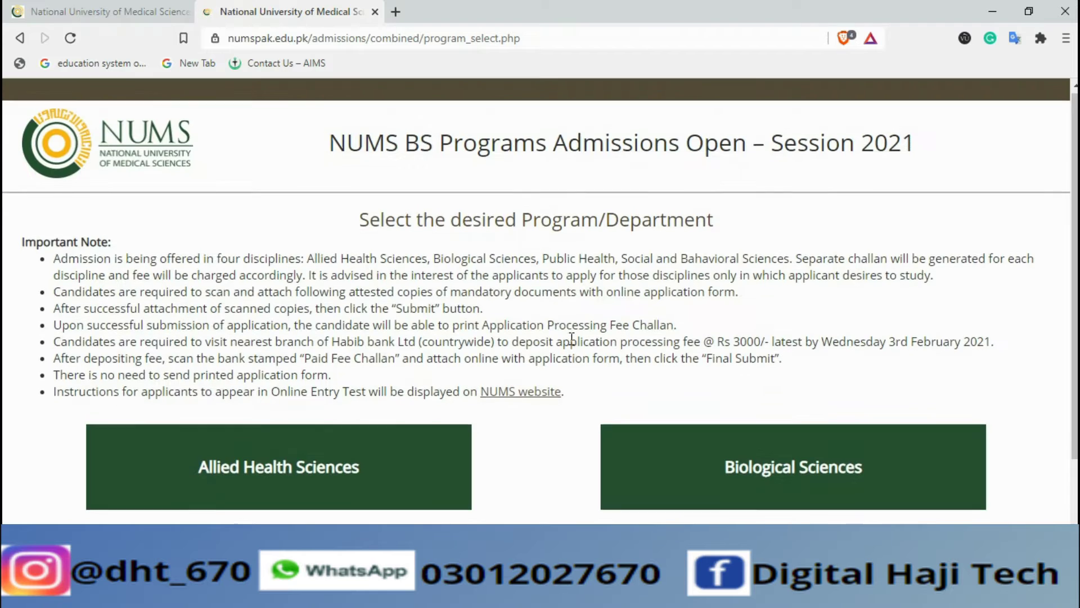
# Choose Allied Health Sciences as the desired program and look over its admission form
pyautogui.scroll(-2, 602, 349)
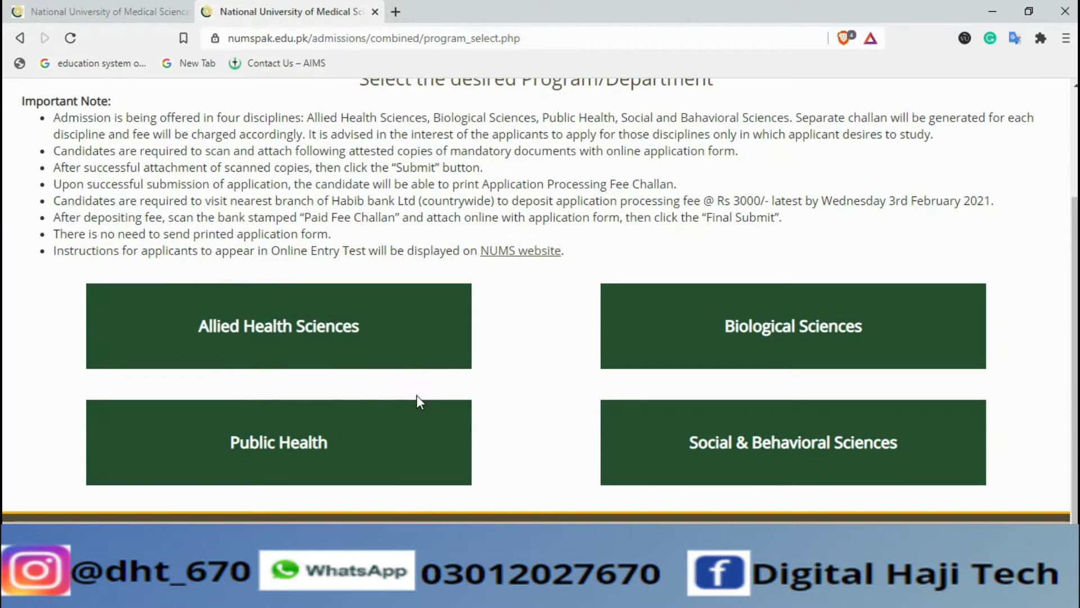
pyautogui.click(271, 325)
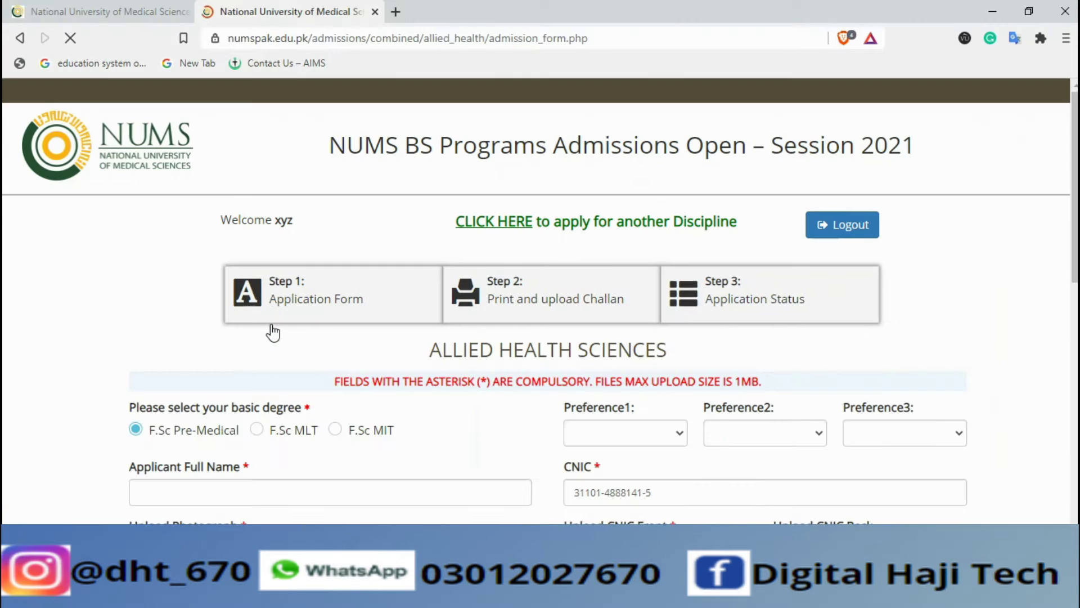
pyautogui.scroll(-3, 304, 290)
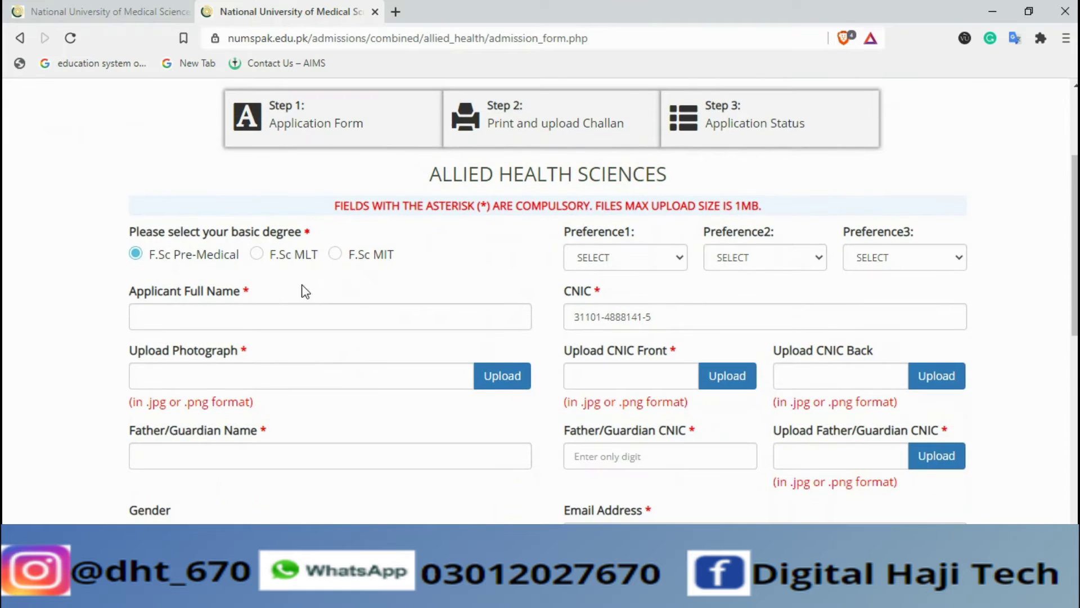
pyautogui.scroll(3, 301, 282)
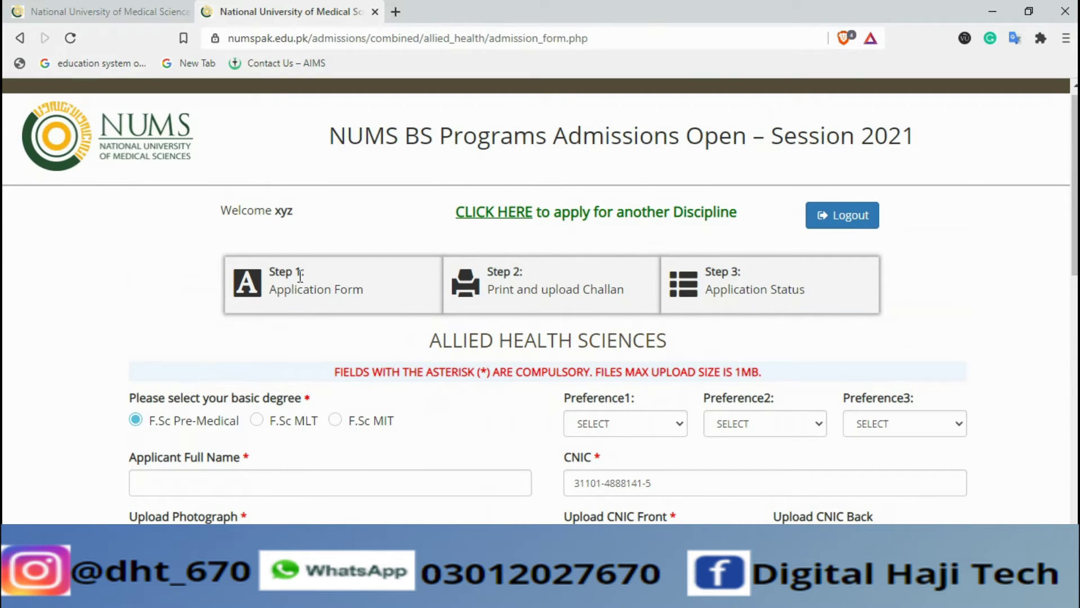
# Set the three preferences to BS in Medical Lab Technology, BS in Cardiac Perfusion and BS in Medical Imaging Technology, in that order
pyautogui.scroll(-2, 129, 181)
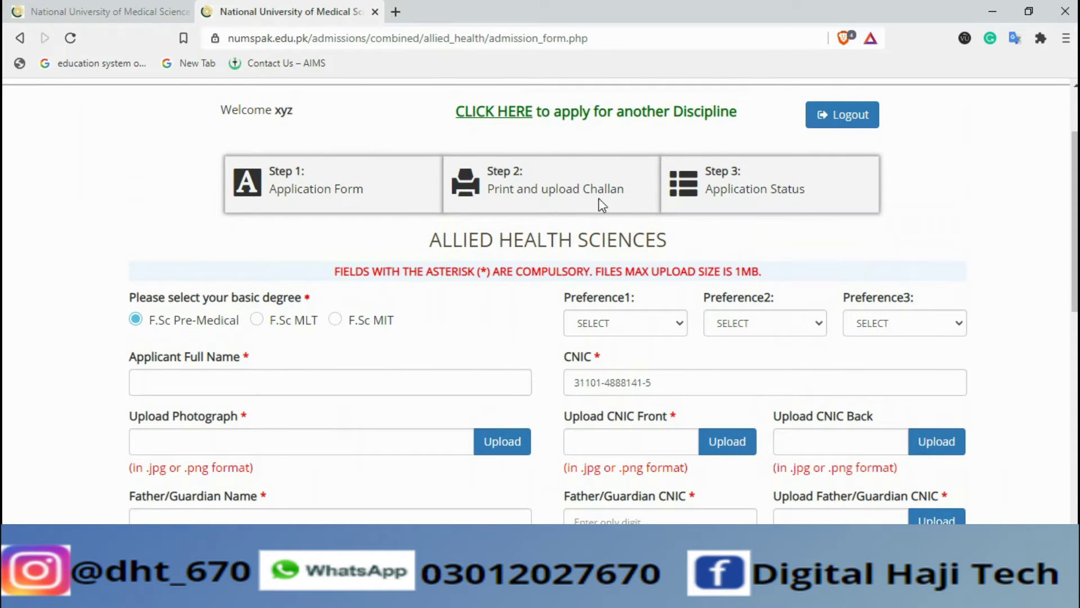
pyautogui.click(618, 316)
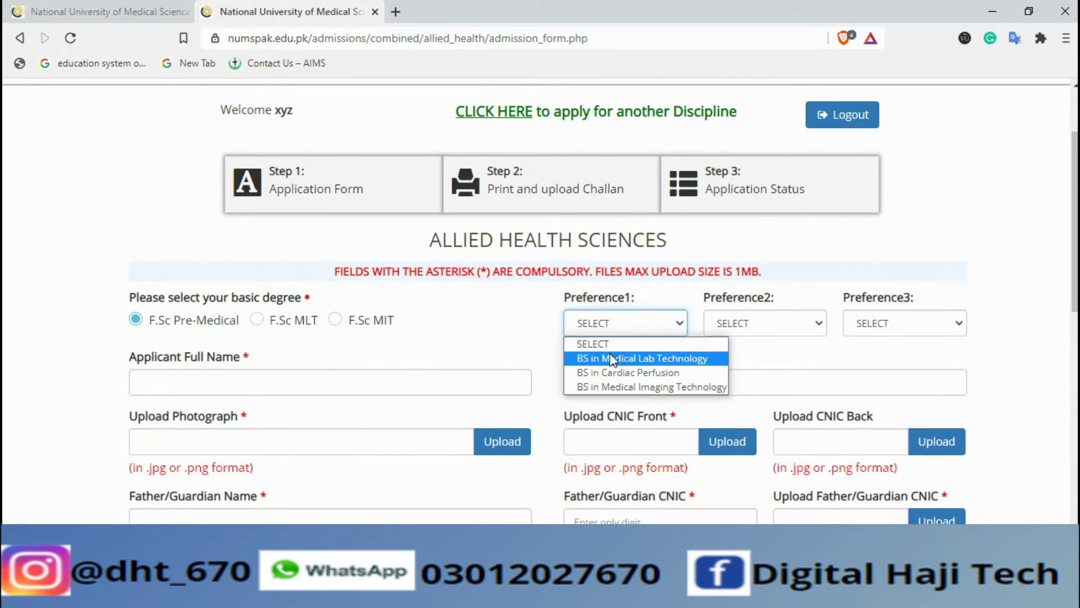
pyautogui.click(619, 356)
pyautogui.click(729, 333)
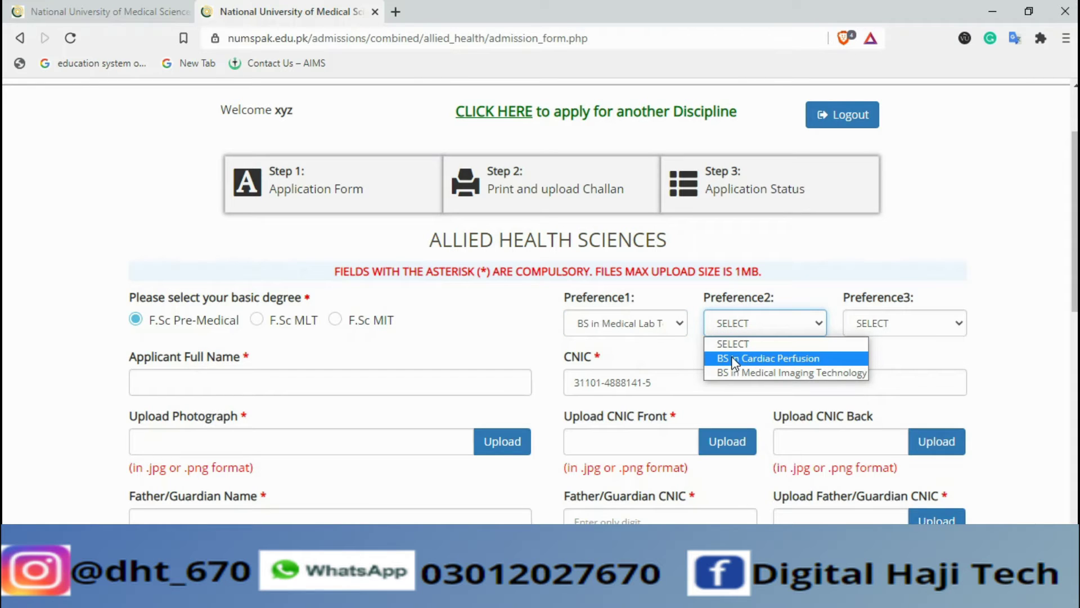
pyautogui.click(746, 359)
pyautogui.click(858, 324)
pyautogui.click(873, 360)
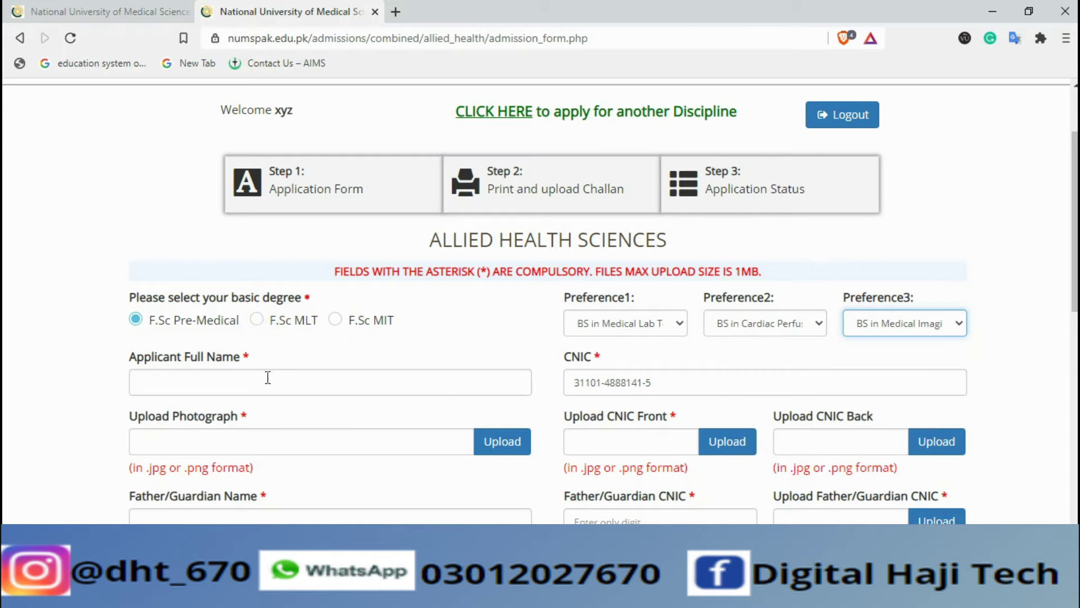
# Fill in the applicant's full name on the Allied Health Sciences form
pyautogui.click(208, 384)
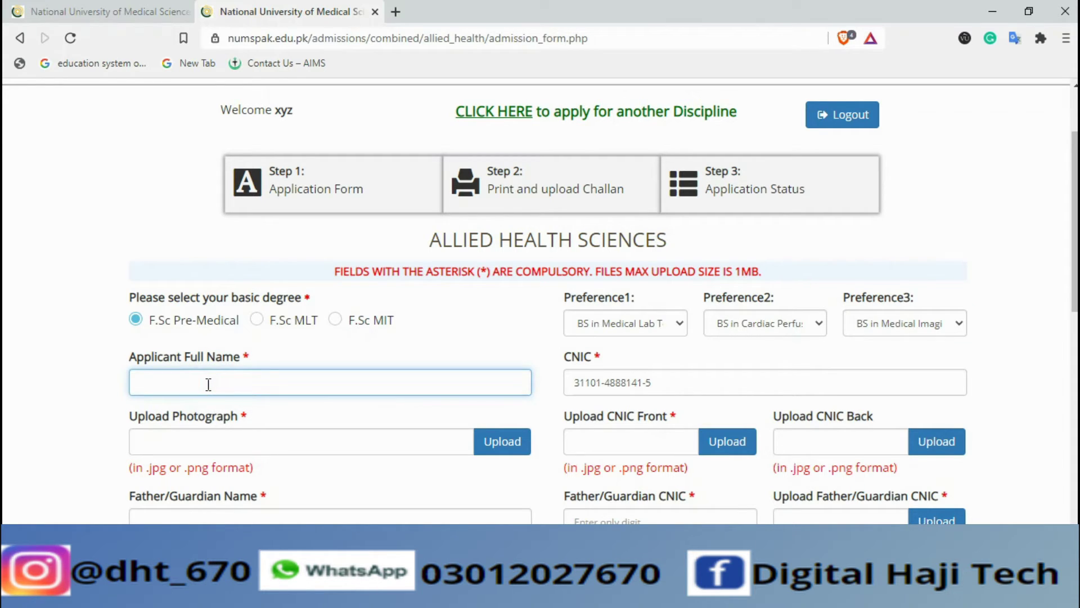
pyautogui.scroll(2, 447, 295)
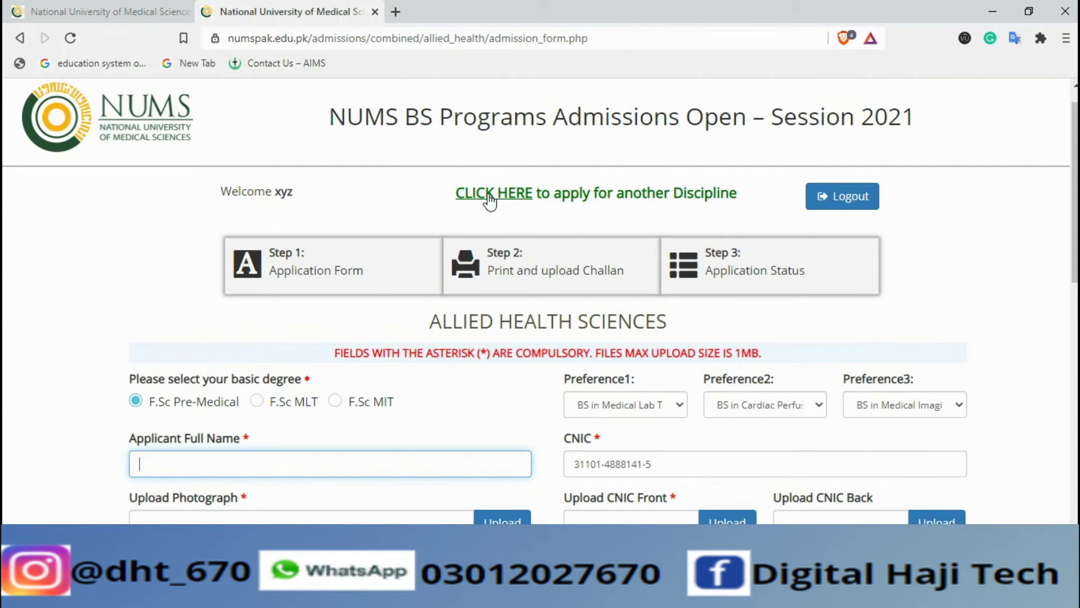
pyautogui.scroll(-4, 398, 212)
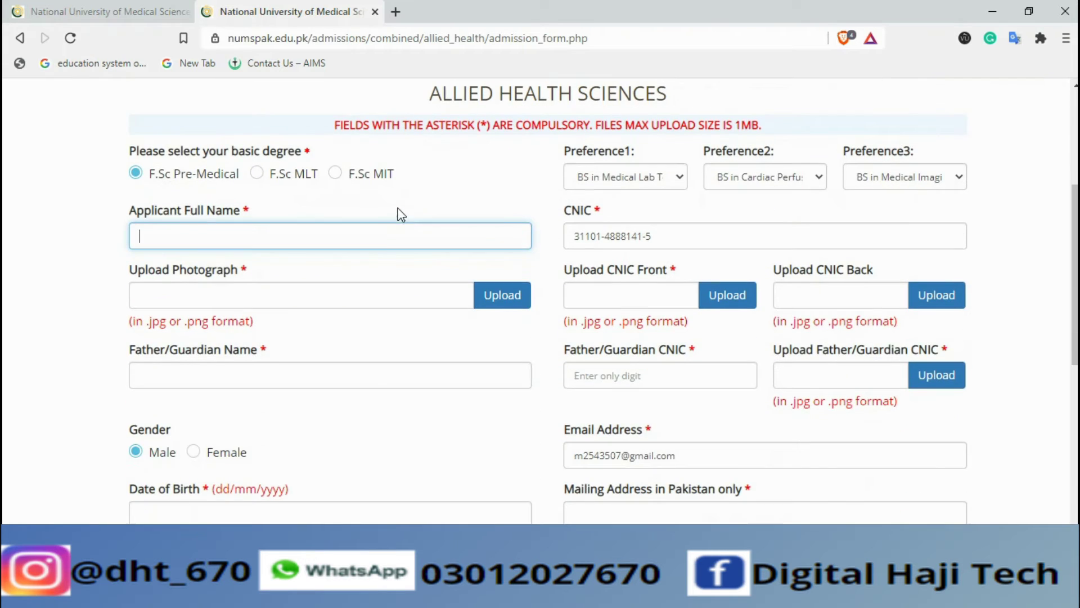
pyautogui.click(230, 234)
pyautogui.write('GGGGG')
# Upload the ADS image from the Desktop as the applicant's photograph
pyautogui.click(497, 304)
pyautogui.click(470, 241)
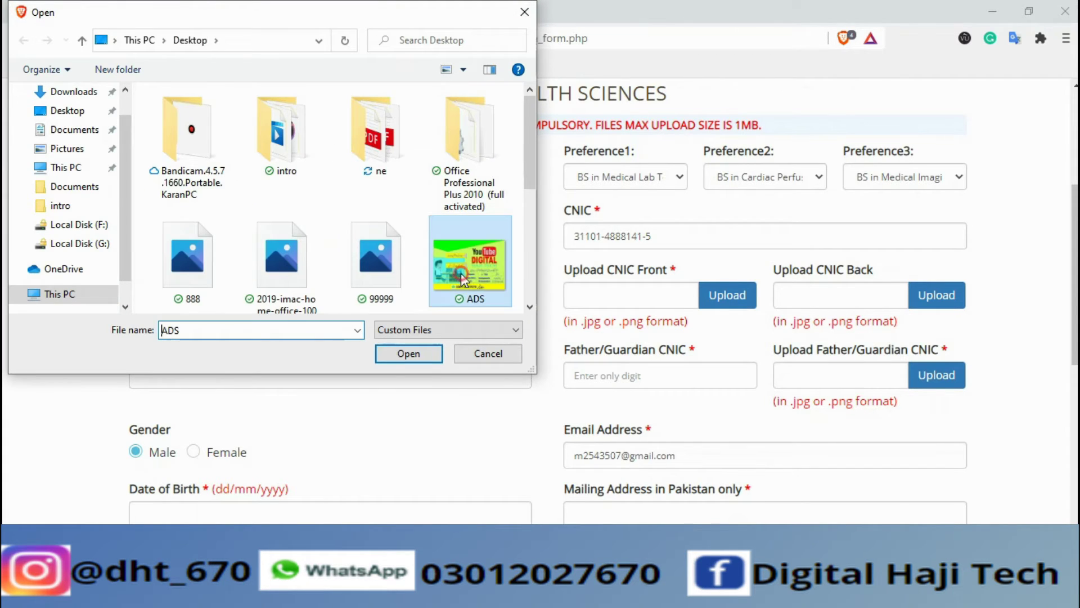
pyautogui.click(426, 352)
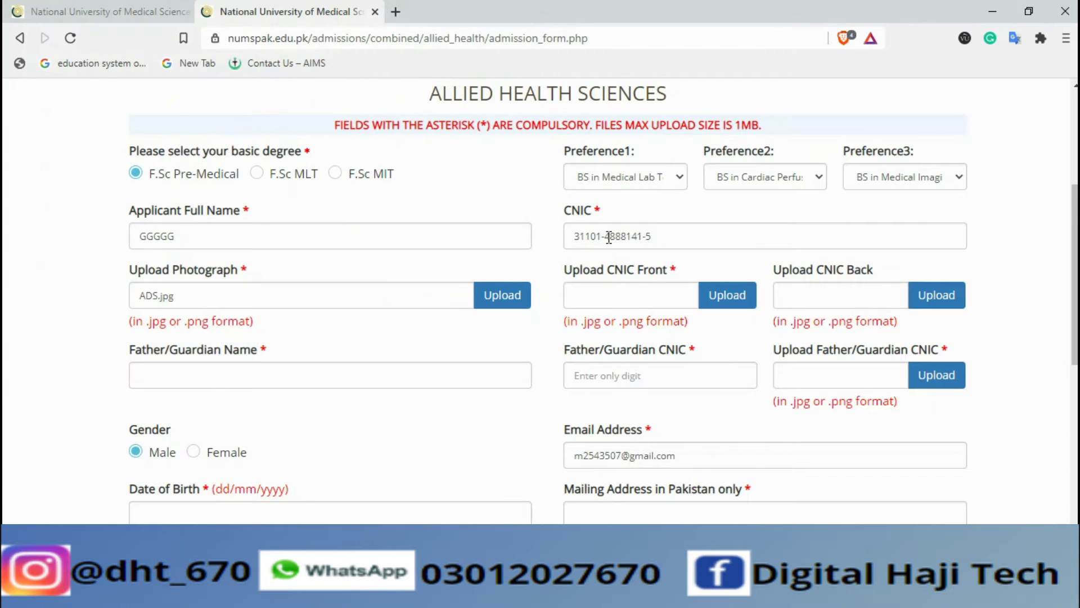
# Upload the ADS image from the Desktop as both the front and the back of the applicant's CNIC
pyautogui.click(727, 295)
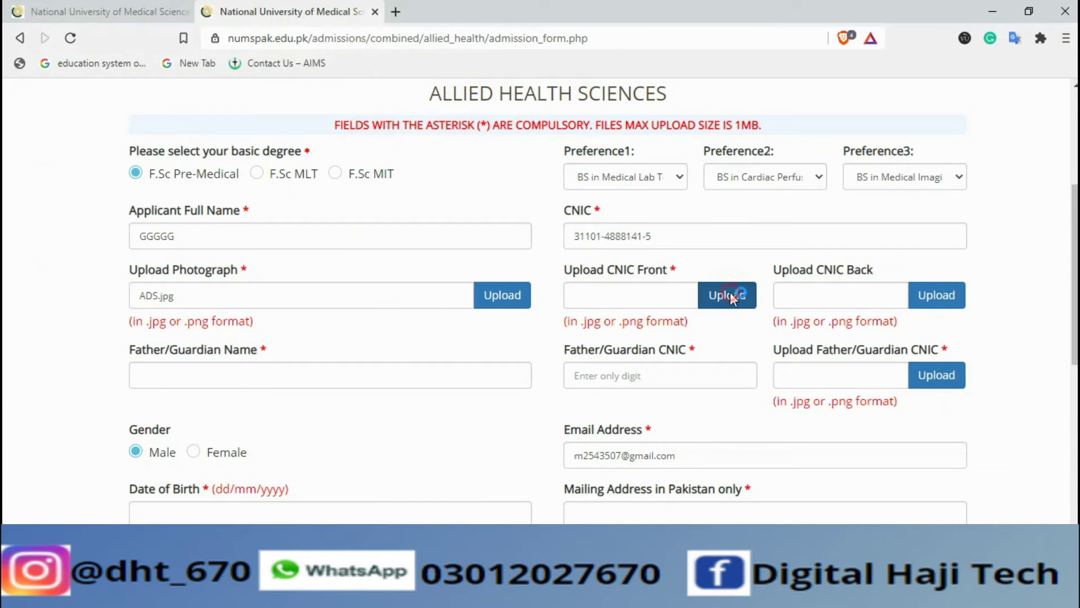
pyautogui.click(475, 289)
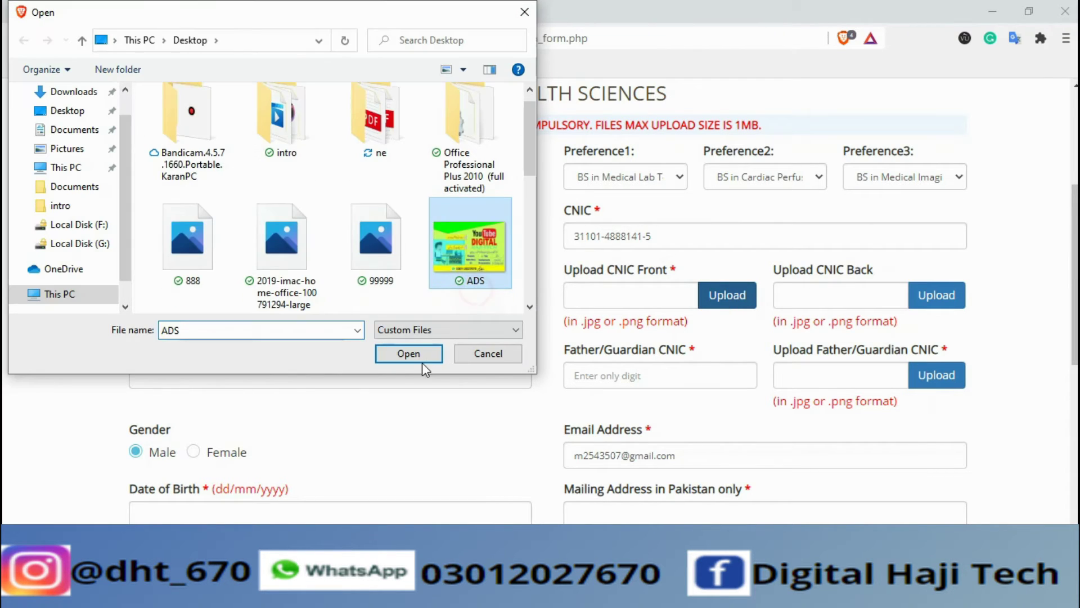
pyautogui.click(417, 355)
pyautogui.click(922, 294)
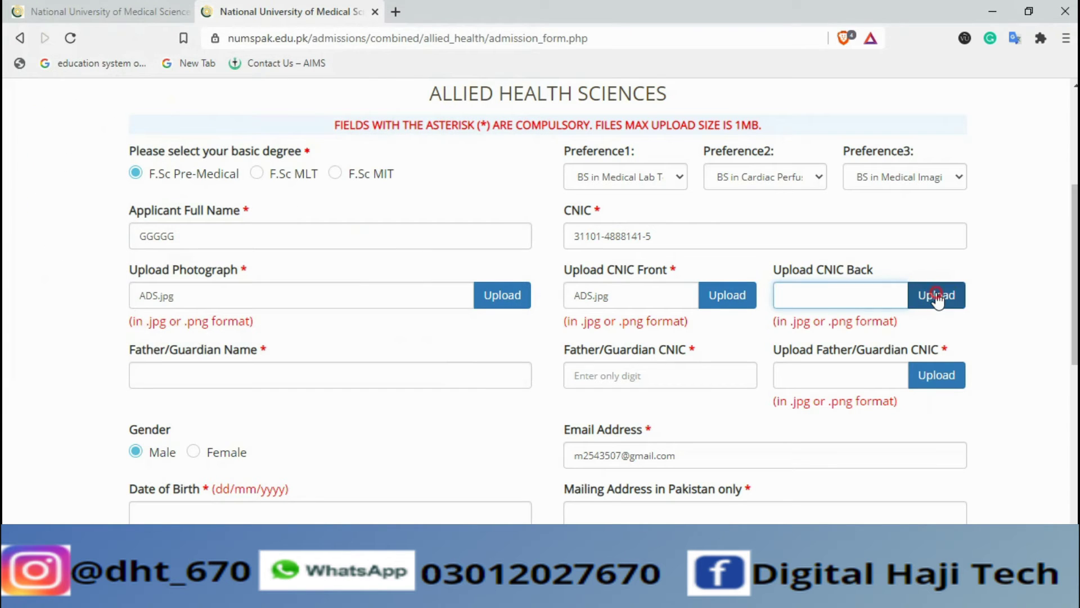
pyautogui.click(467, 264)
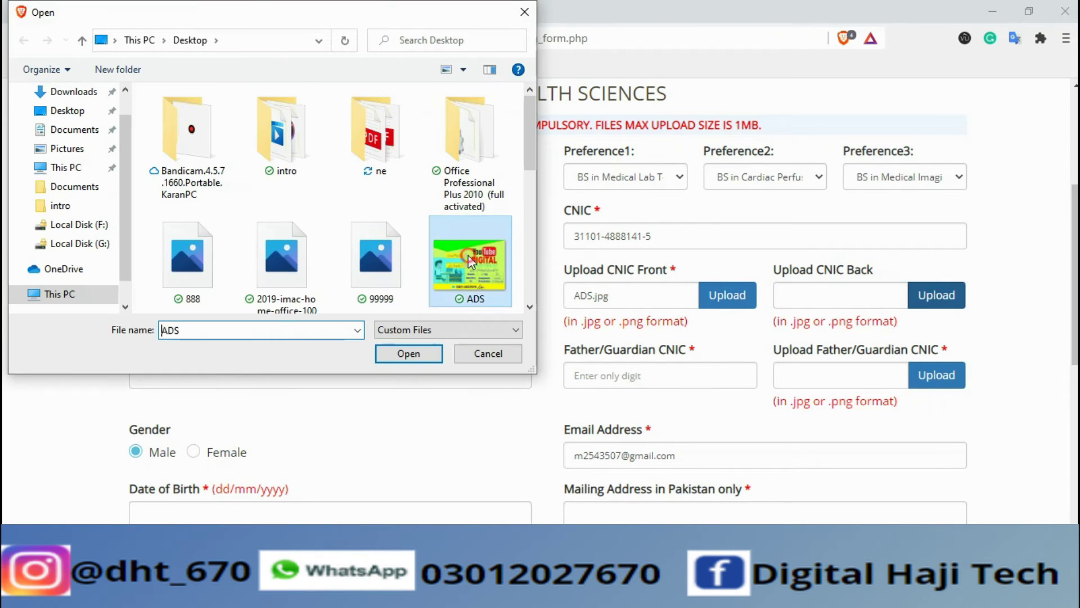
pyautogui.click(401, 355)
# Fill in the father/guardian's name and the father/guardian's CNIC number
pyautogui.click(279, 374)
pyautogui.write('FFFGFGFG')
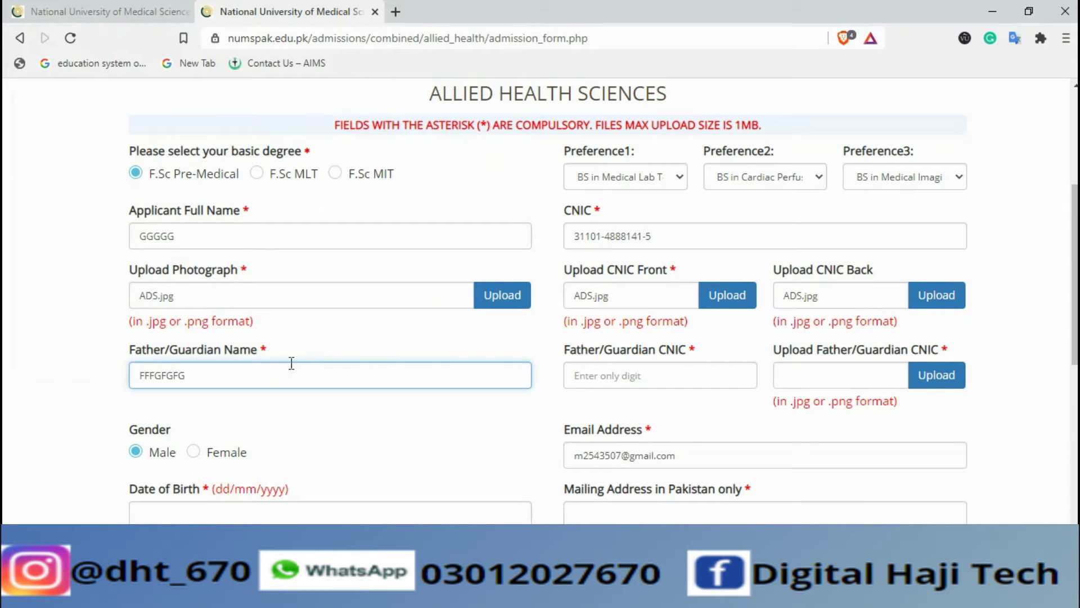
pyautogui.click(598, 383)
pyautogui.write('22222-2222222-2')
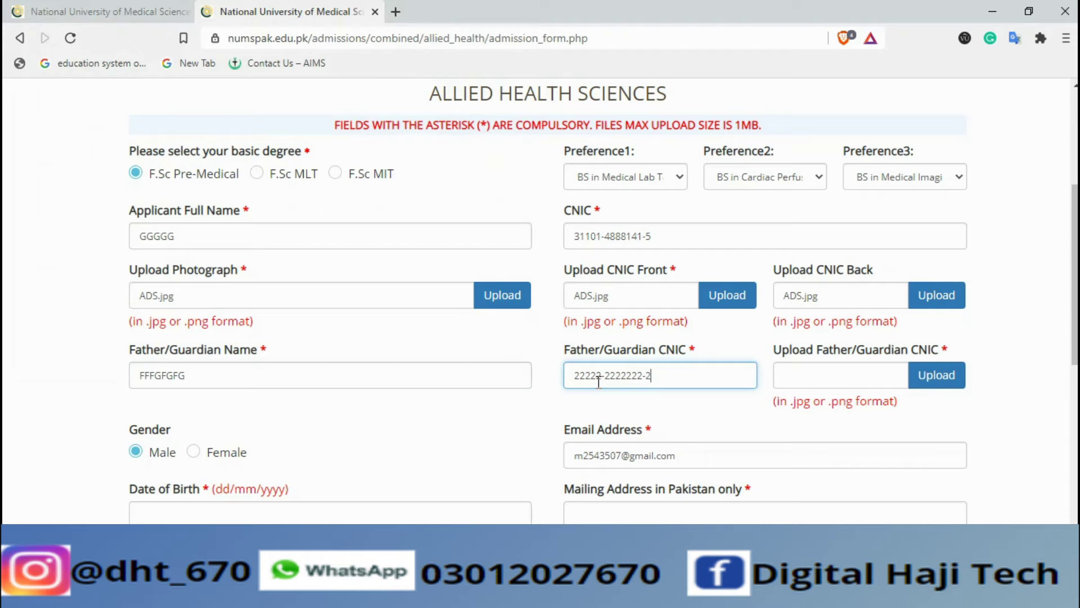
# Upload the 99999 image from the Desktop as the father/guardian's CNIC
pyautogui.click(933, 385)
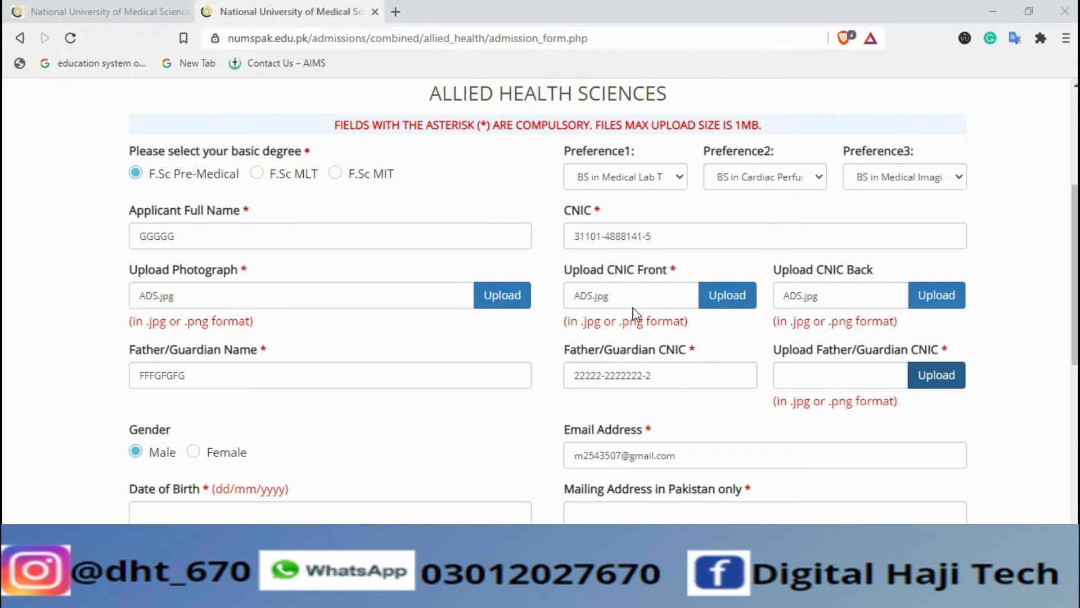
pyautogui.click(416, 283)
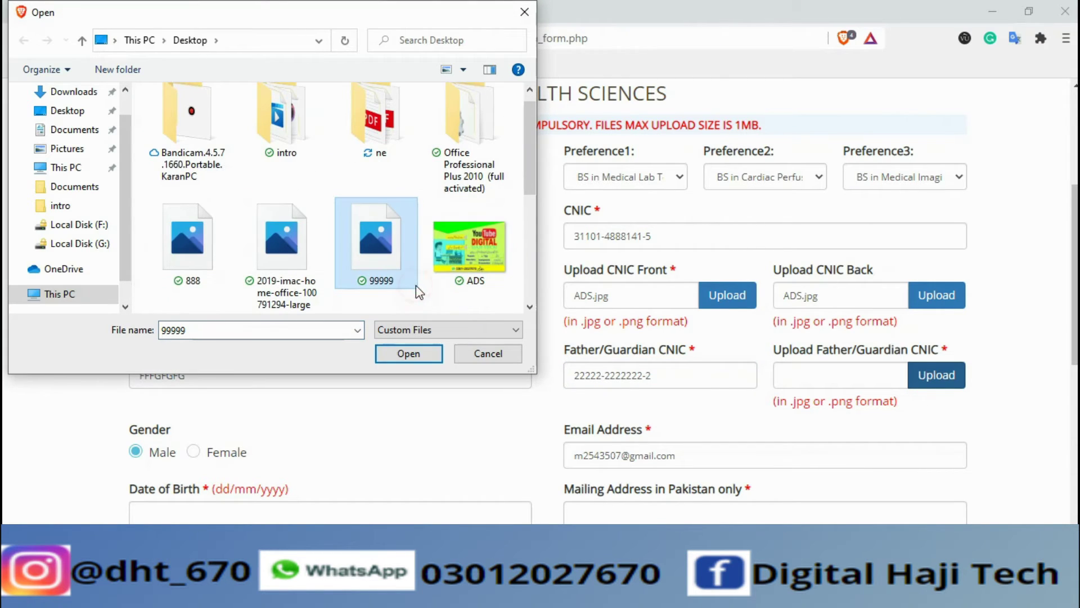
pyautogui.click(409, 354)
# Enter the applicant's date of birth in dd/mm/yyyy format and close the date picker
pyautogui.scroll(-4, 476, 397)
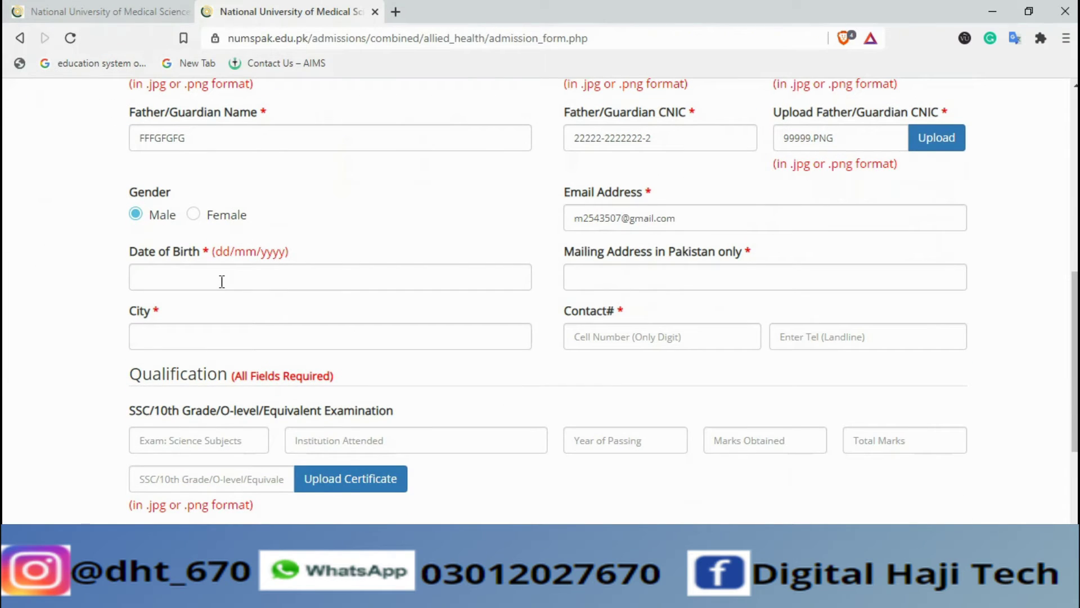
pyautogui.click(222, 282)
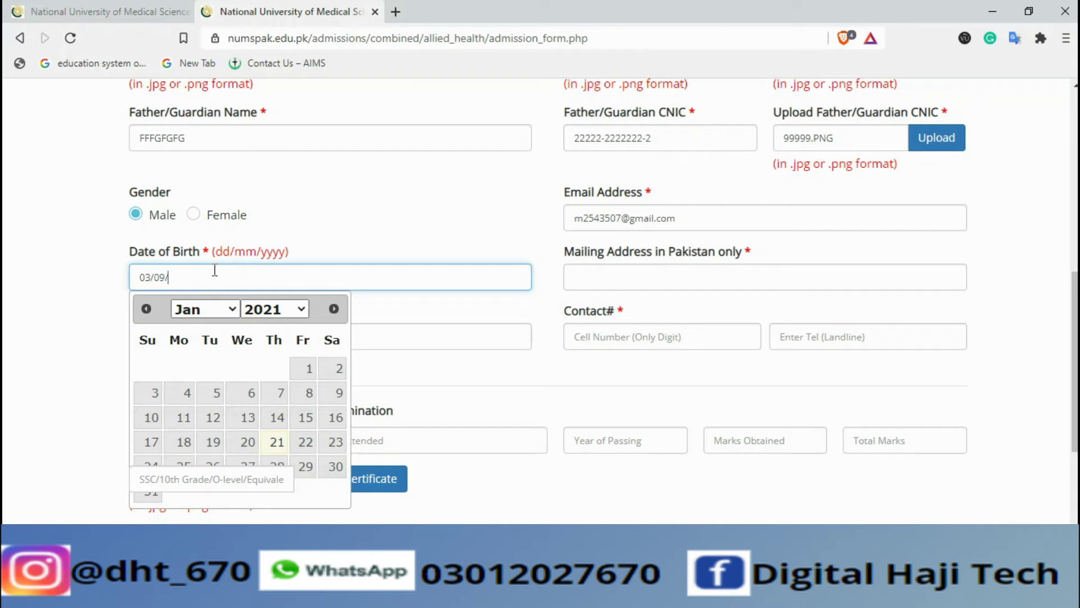
pyautogui.write('03/09/2000')
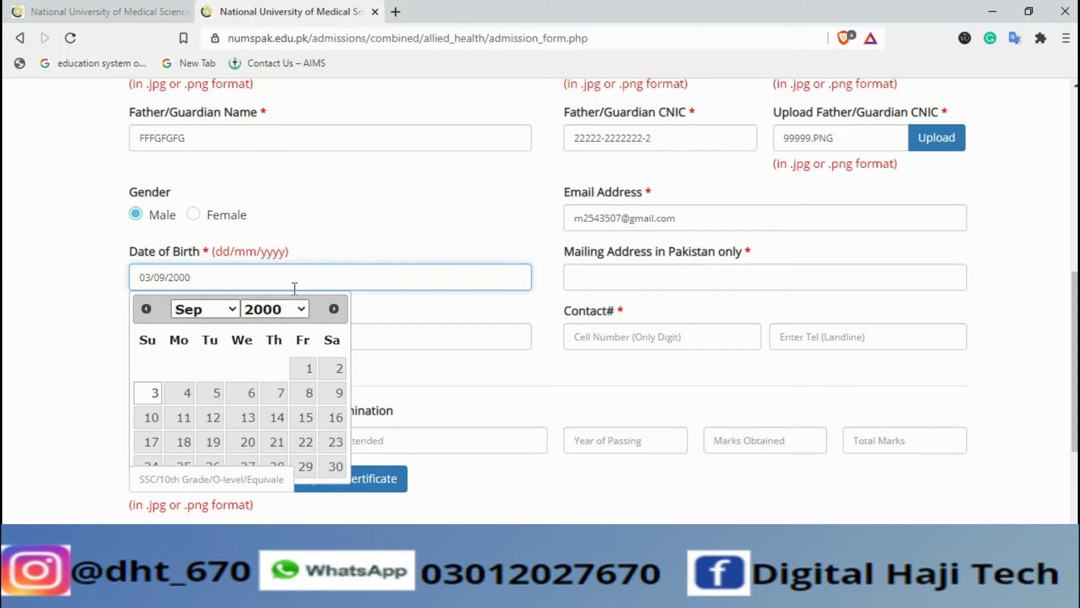
pyautogui.click(419, 309)
# Fill in the mailing address and city from the saved address entry, and replace the cell number with the applicant's contact number
pyautogui.click(632, 266)
pyautogui.click(596, 315)
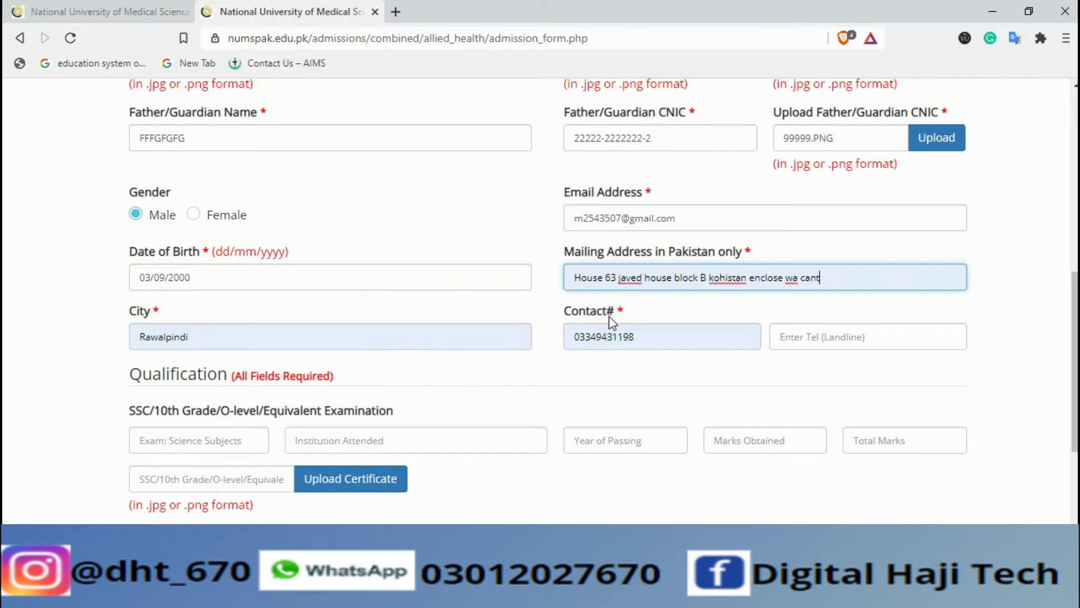
pyautogui.click(625, 326)
pyautogui.press('BackSpace')
pyautogui.press('BackSpace')
pyautogui.press('BackSpace')
pyautogui.press('BackSpace')
pyautogui.press('BackSpace')
pyautogui.press('BackSpace')
pyautogui.press('BackSpace')
pyautogui.press('BackSpace')
pyautogui.press('BackSpace')
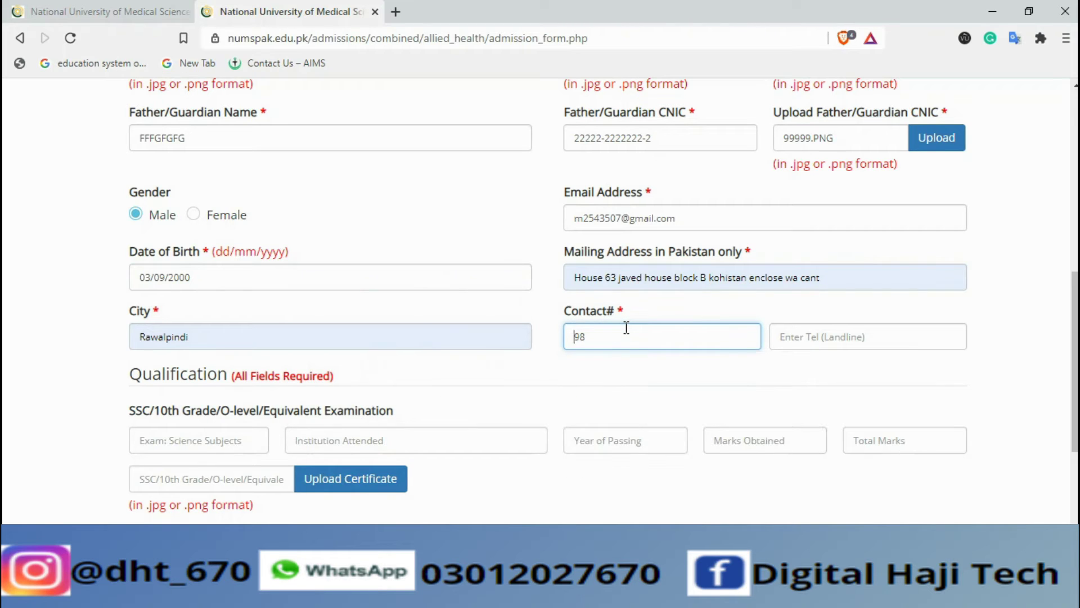
pyautogui.press('BackSpace')
pyautogui.press('BackSpace')
pyautogui.write('0301')
pyautogui.click(790, 333)
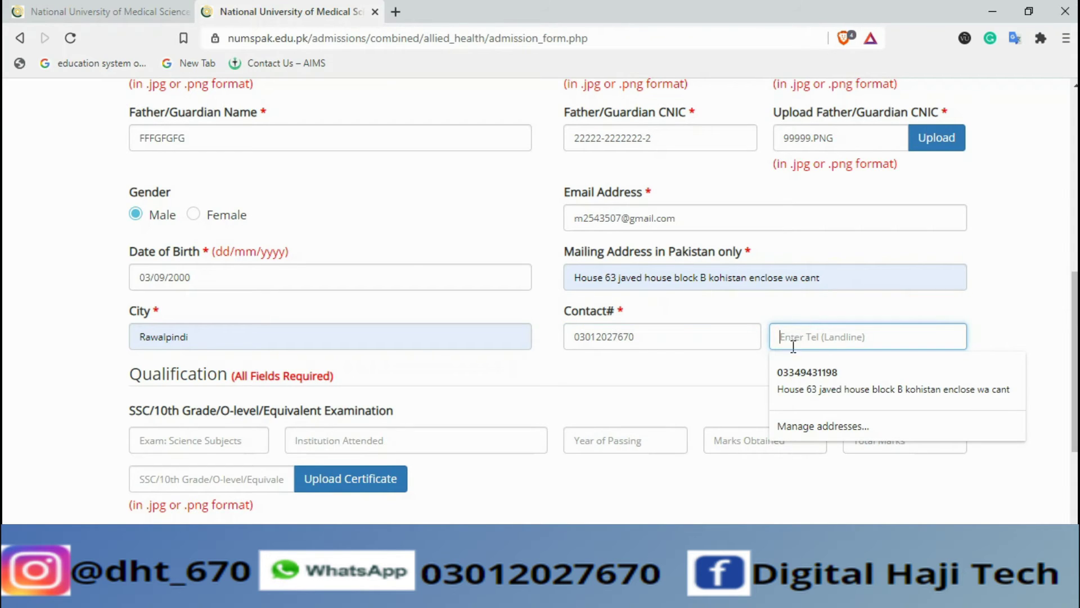
# Complete the SSC/10th Grade details with subjects SCI, institution GGGGG, passing year 2016, 1021 marks obtained and 1100 total marks
pyautogui.click(196, 444)
pyautogui.write('SCI')
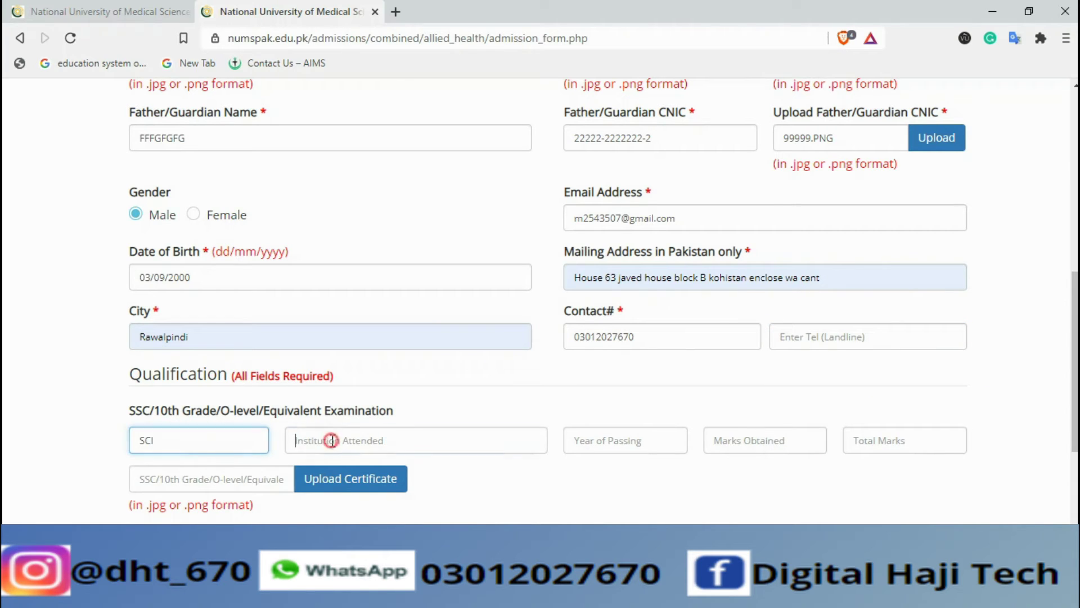
pyautogui.click(331, 441)
pyautogui.write('GGGGG')
pyautogui.click(579, 434)
pyautogui.write('2016')
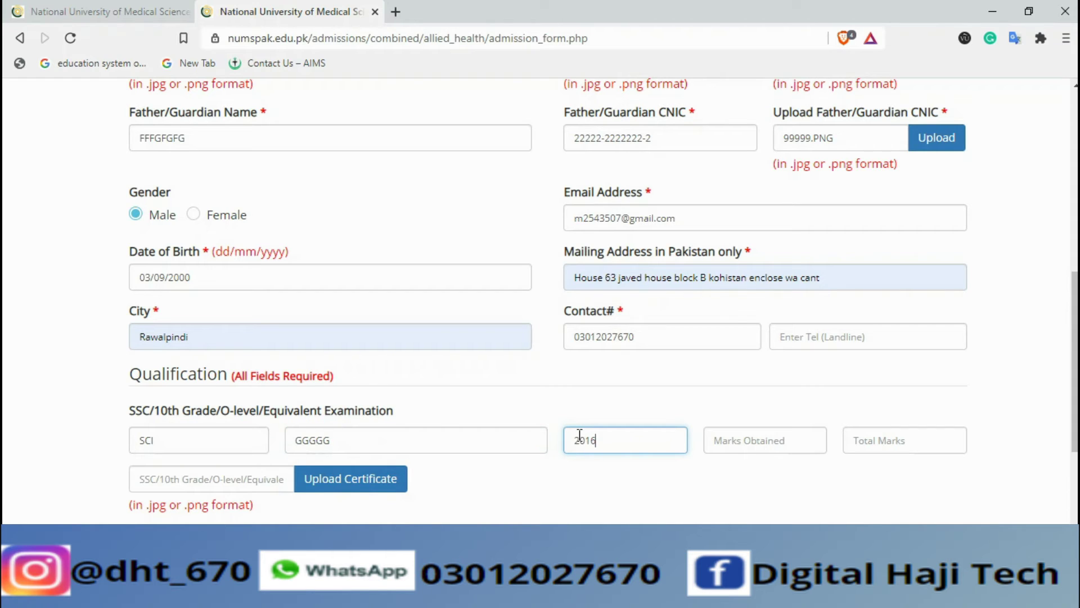
pyautogui.click(736, 434)
pyautogui.write('1')
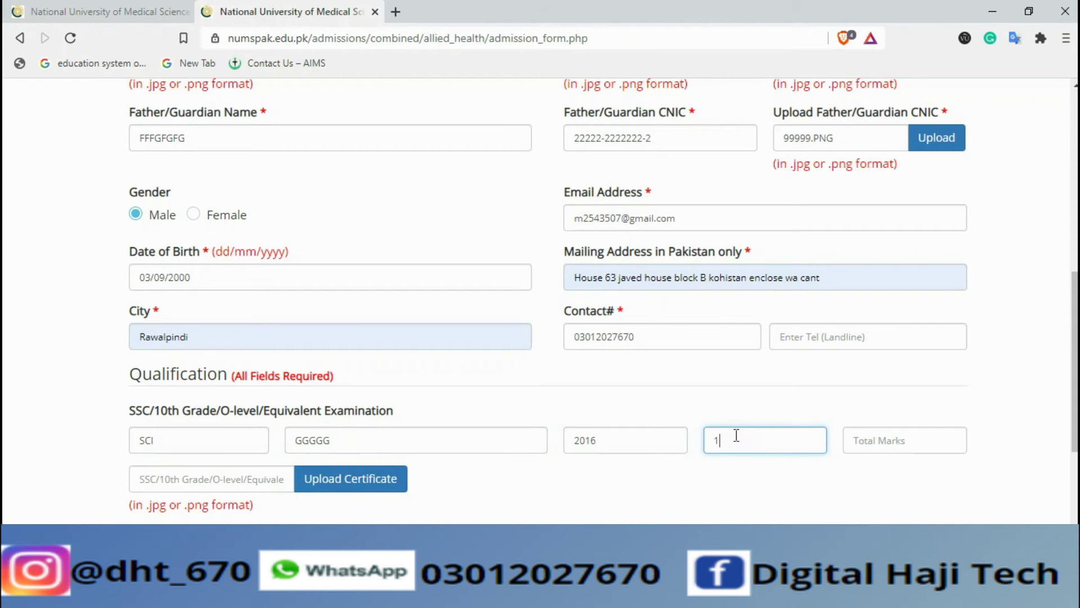
pyautogui.write('021')
pyautogui.click(879, 433)
pyautogui.write('1100')
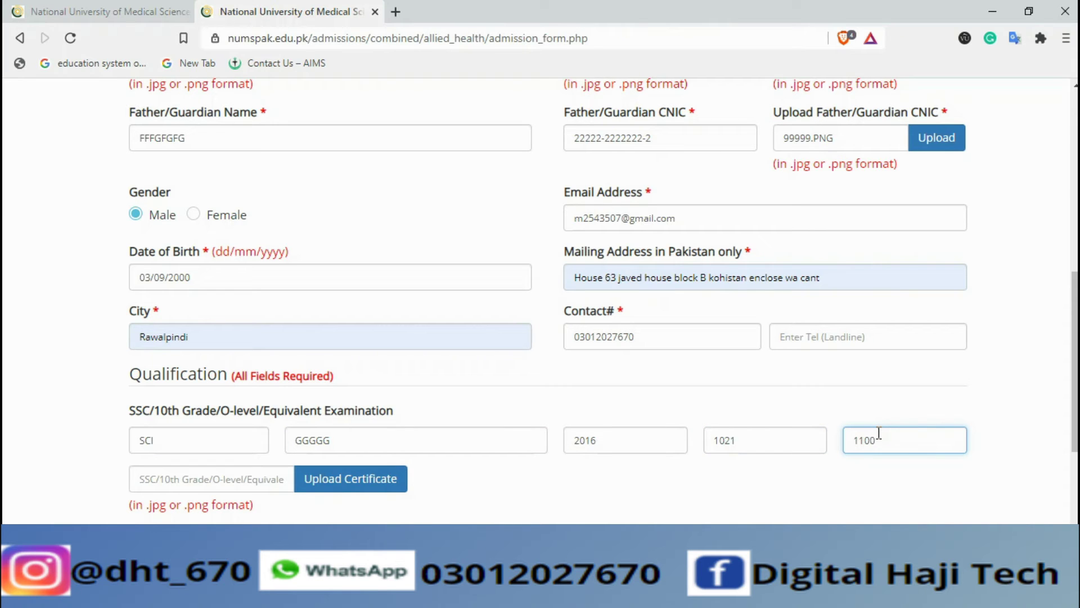
# Upload the 2019-imac-home-office-100791294-large image as the SSC/10th Grade certificate
pyautogui.scroll(-4, 716, 439)
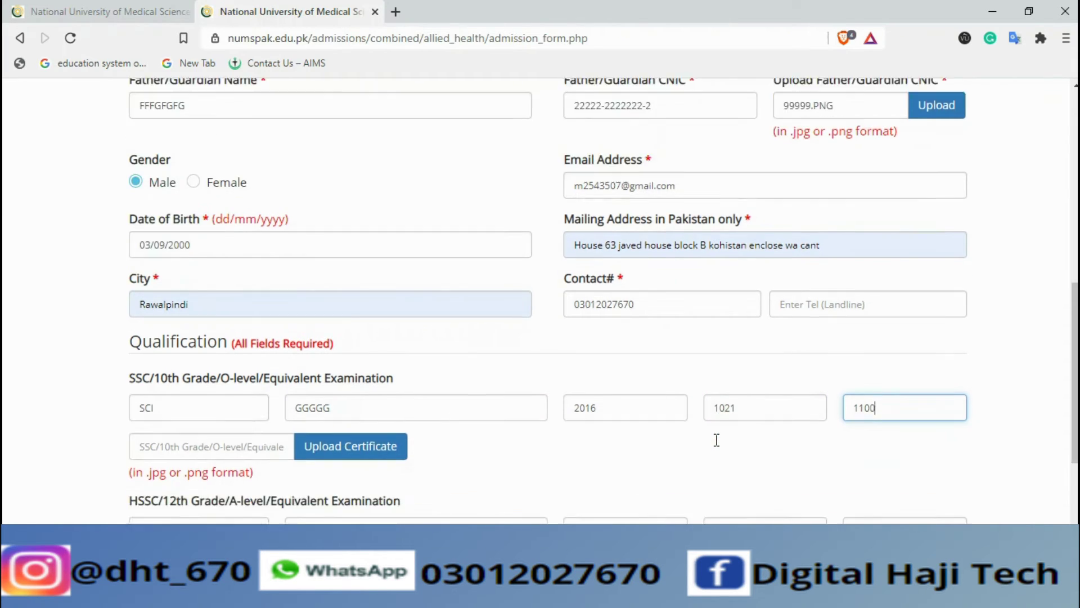
pyautogui.click(361, 275)
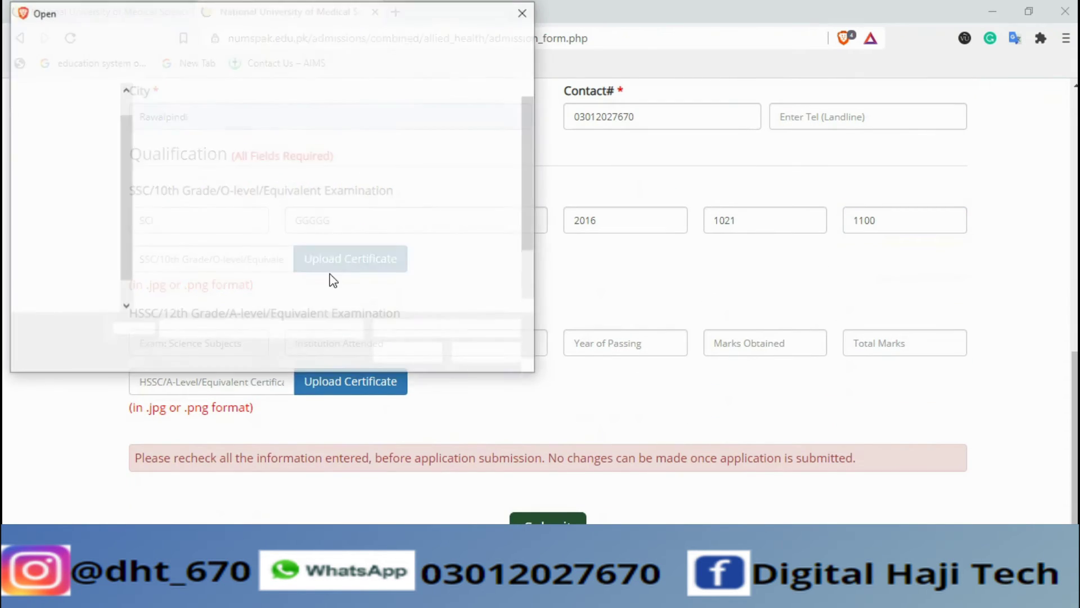
pyautogui.click(299, 258)
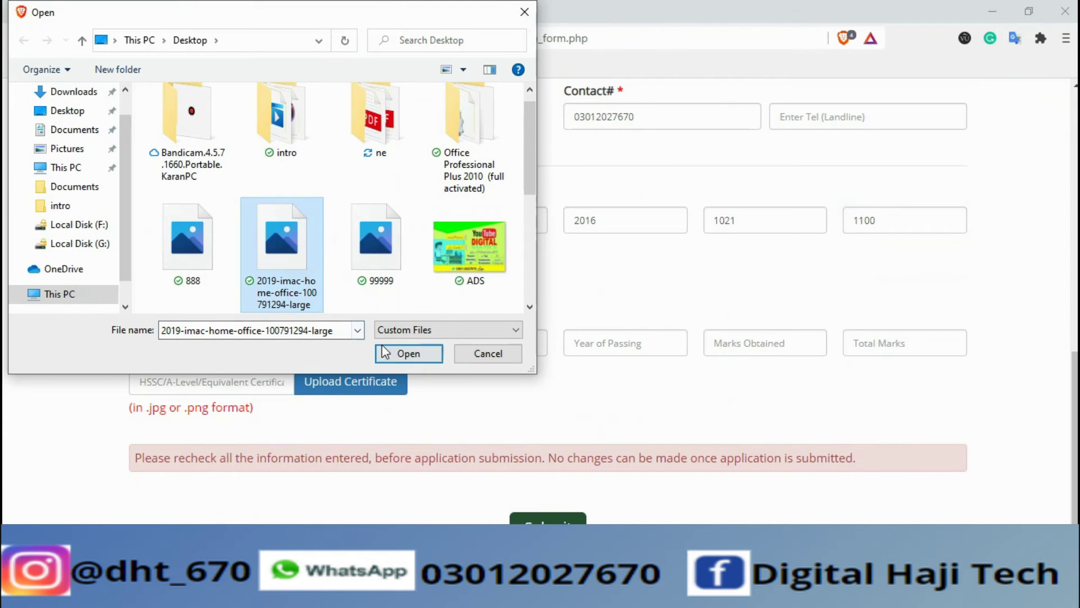
pyautogui.click(385, 352)
# Complete the HSSC/12th Grade details with subjects FSC PREM, institution GGGG, passing year 2020, 1071 marks obtained and 1100 total marks
pyautogui.click(210, 342)
pyautogui.write('FSC PREM')
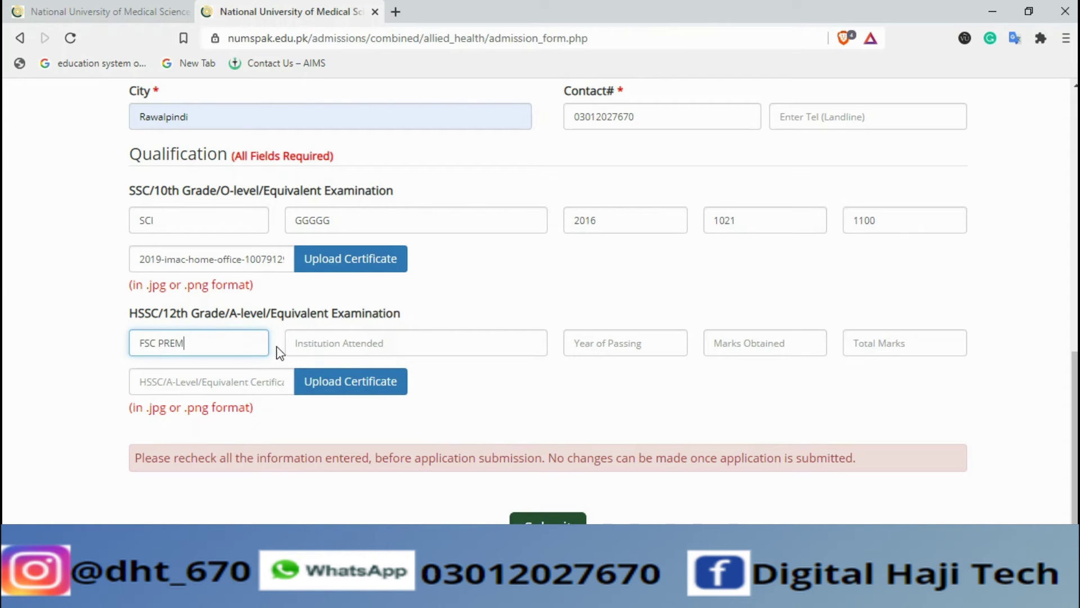
pyautogui.click(325, 337)
pyautogui.write('GGGG')
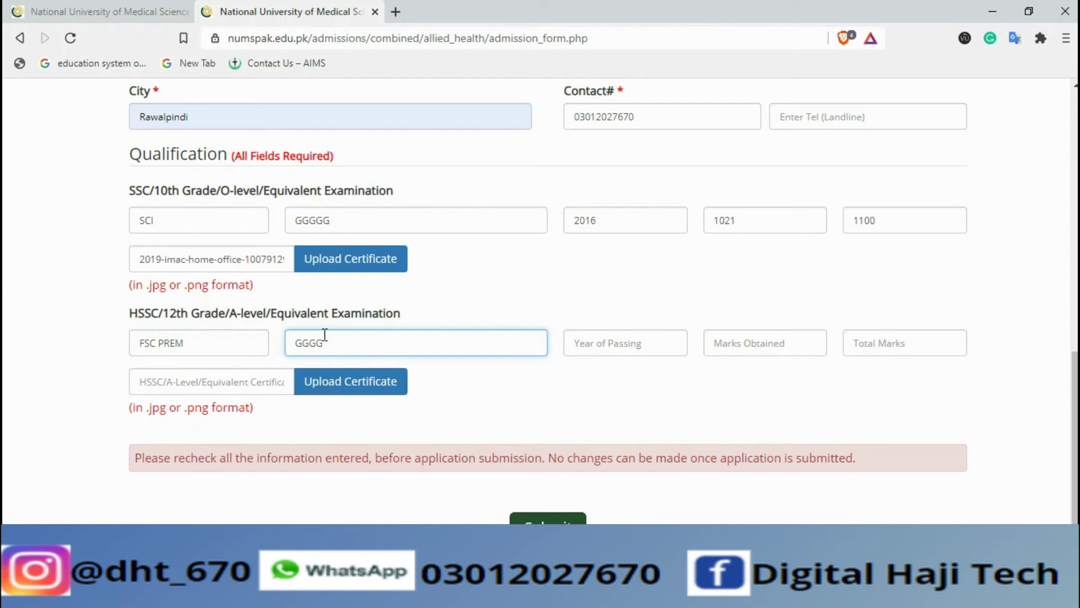
pyautogui.click(629, 337)
pyautogui.write('2020')
pyautogui.click(731, 347)
pyautogui.write('1071')
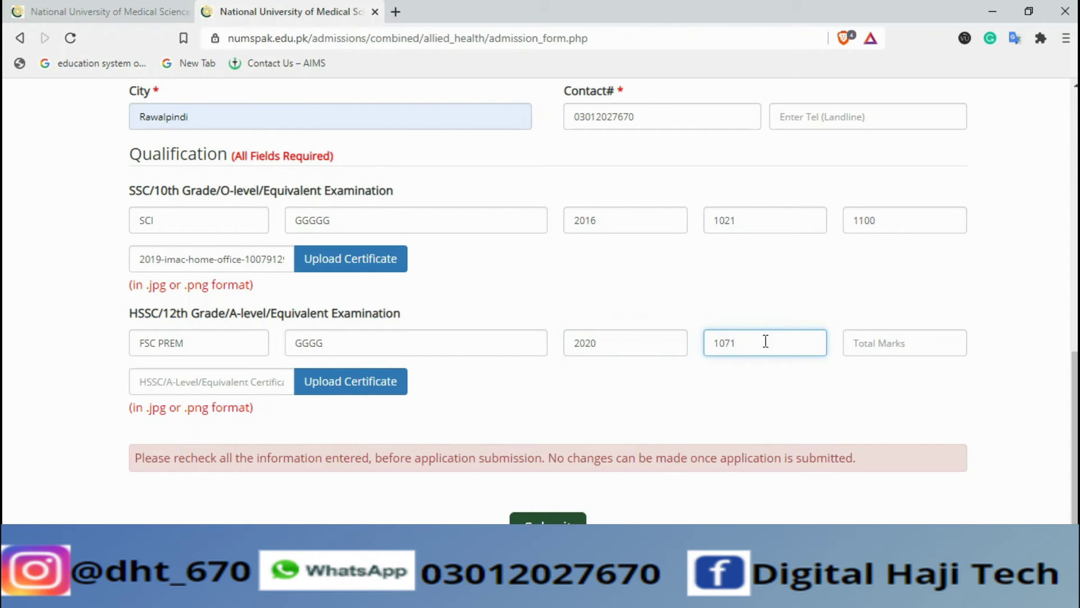
pyautogui.click(854, 344)
pyautogui.write('1100')
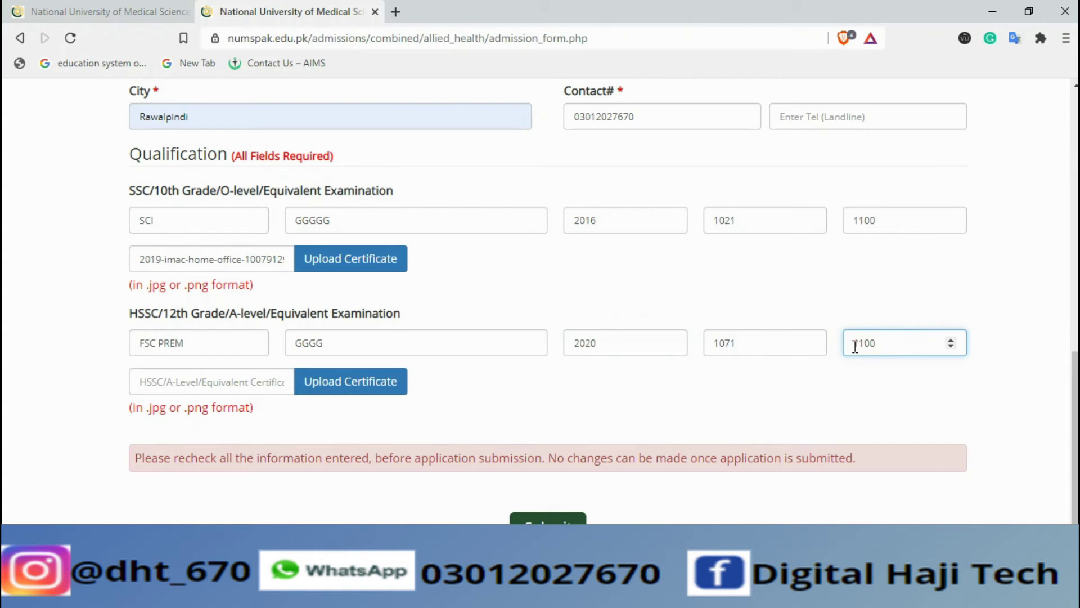
# Upload the ADS image as the HSSC/12th Grade certificate
pyautogui.click(356, 381)
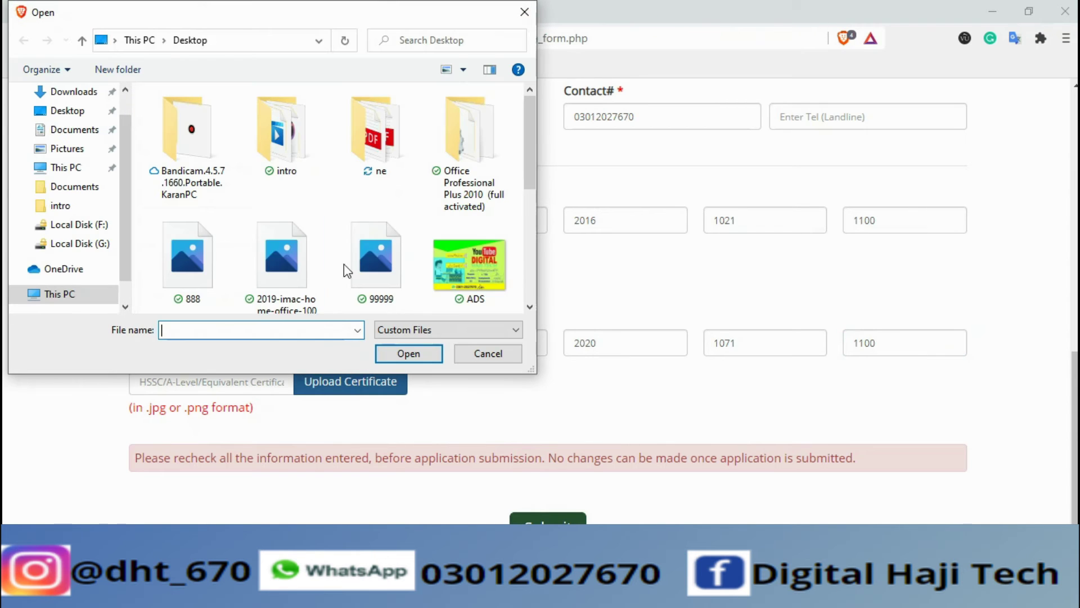
pyautogui.click(450, 269)
pyautogui.click(413, 358)
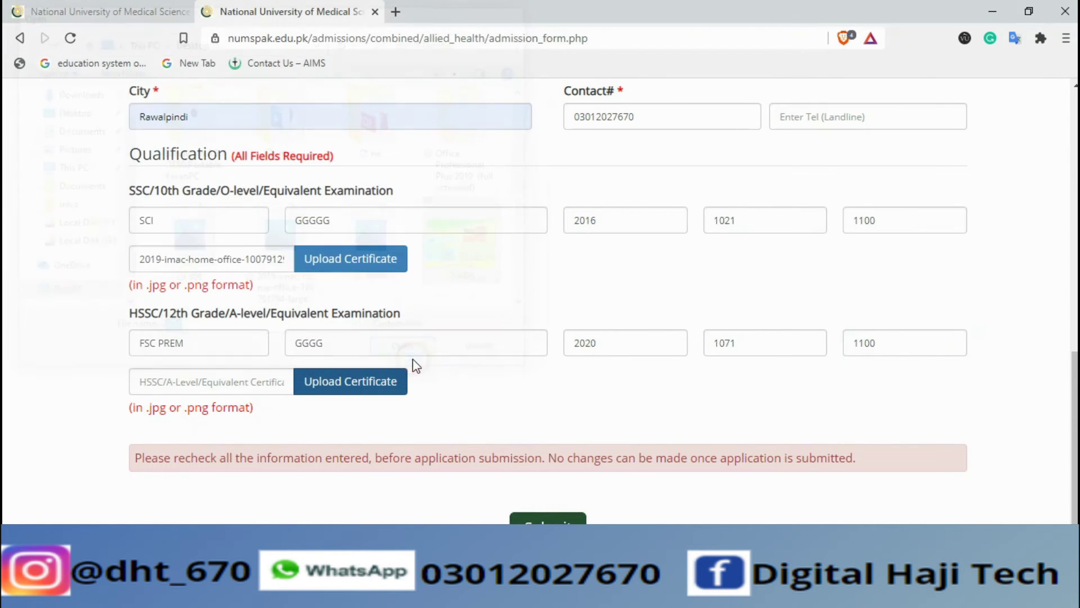
# Review the filled-in admission form and try to submit the application
pyautogui.scroll(3, 658, 413)
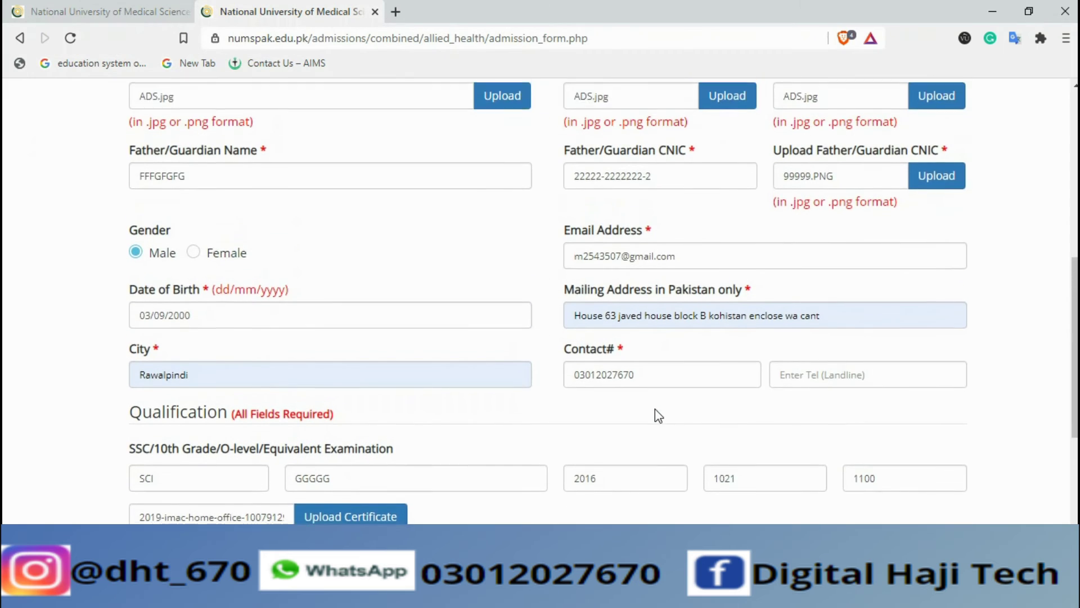
pyautogui.scroll(-5, 654, 411)
pyautogui.click(551, 450)
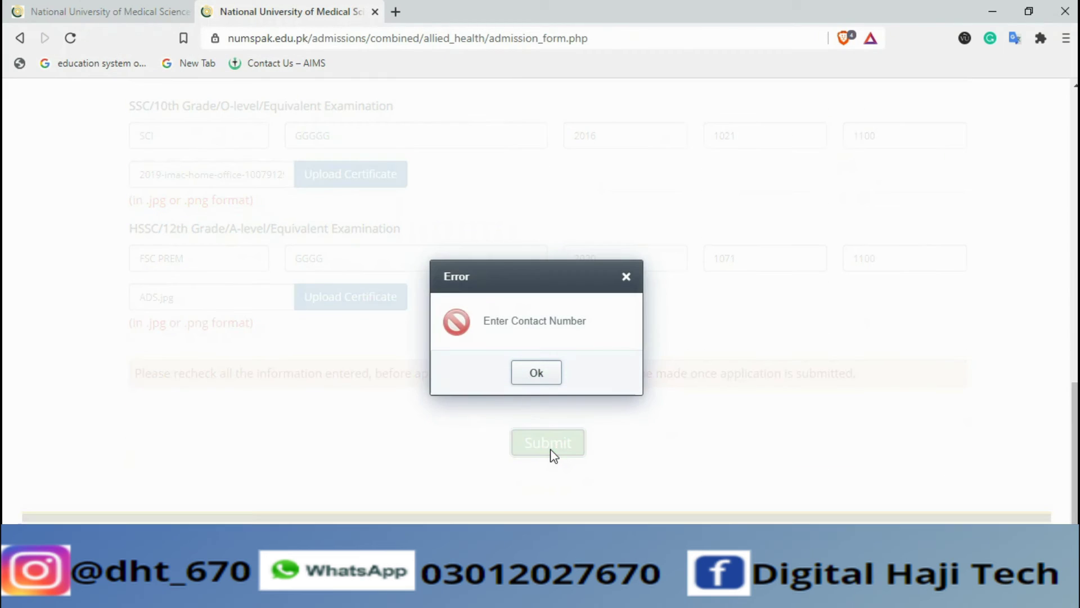
pyautogui.click(546, 374)
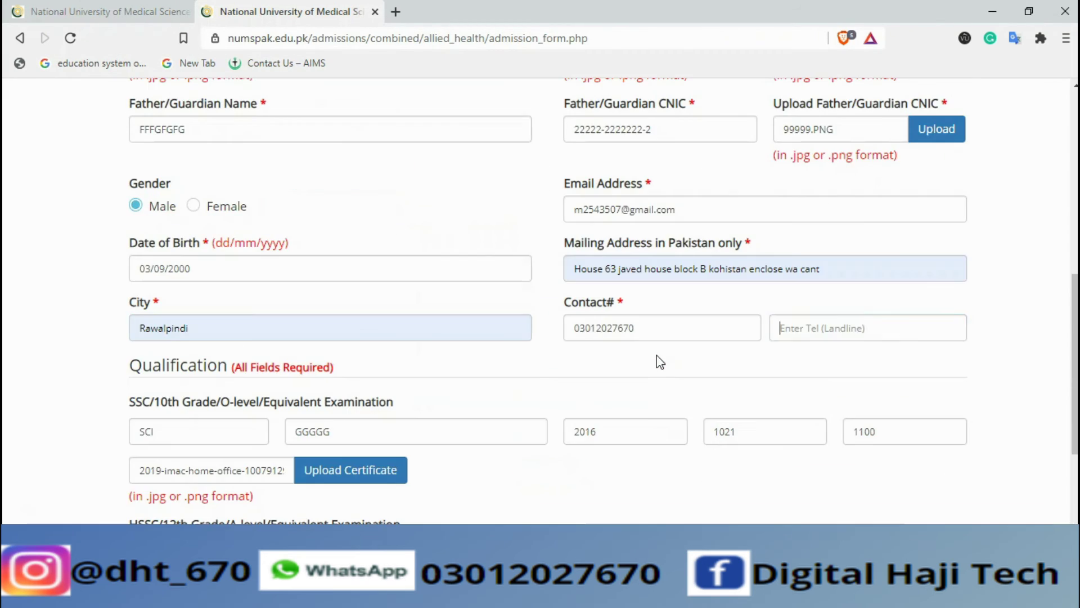